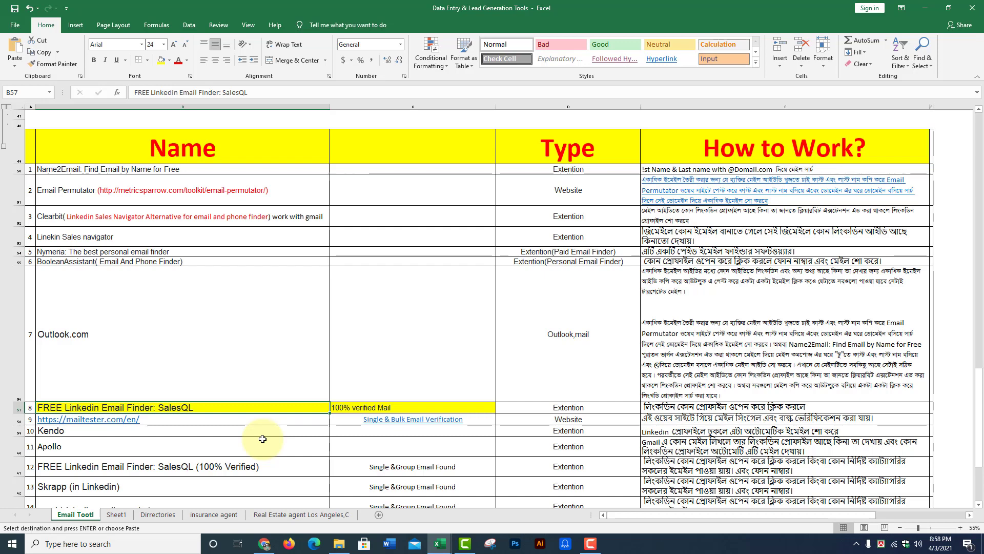
# Step: Open the mailtester.com website from its link in row 9 of the tools list
pyautogui.click(226, 423)
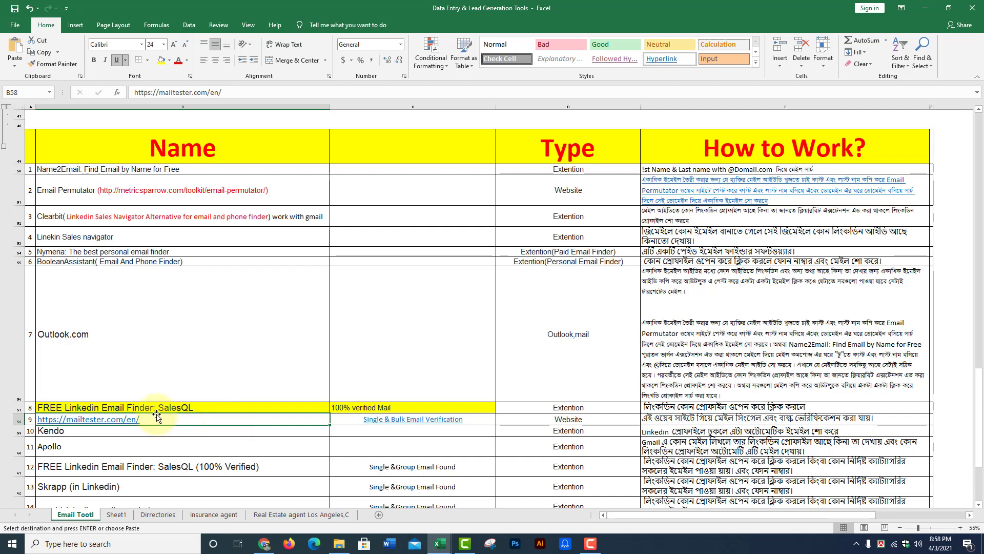
pyautogui.click(134, 419)
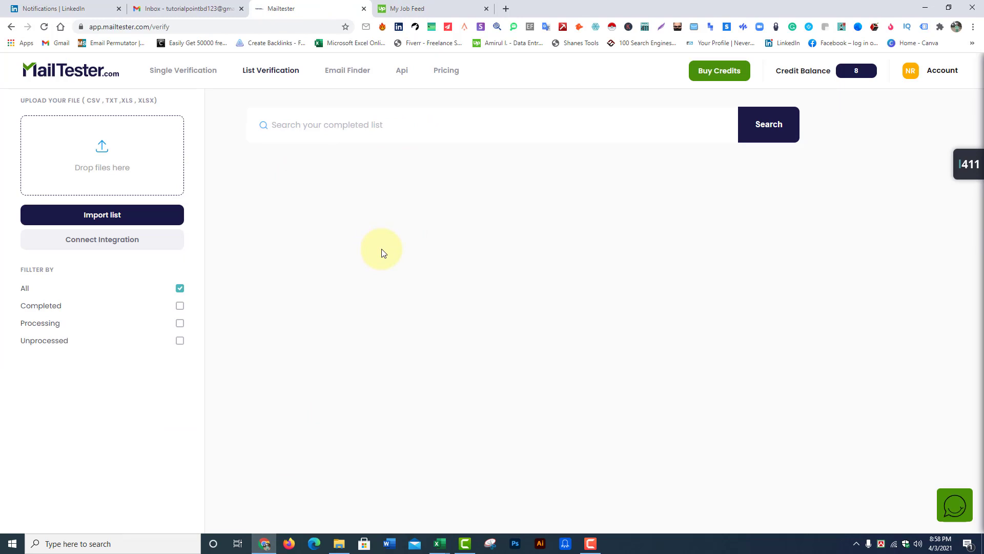
# Step: Switch to the customer Names email workbook in Excel and copy the first customer's e-mail address from cell B6
pyautogui.hotkey('alt', 'Tab')
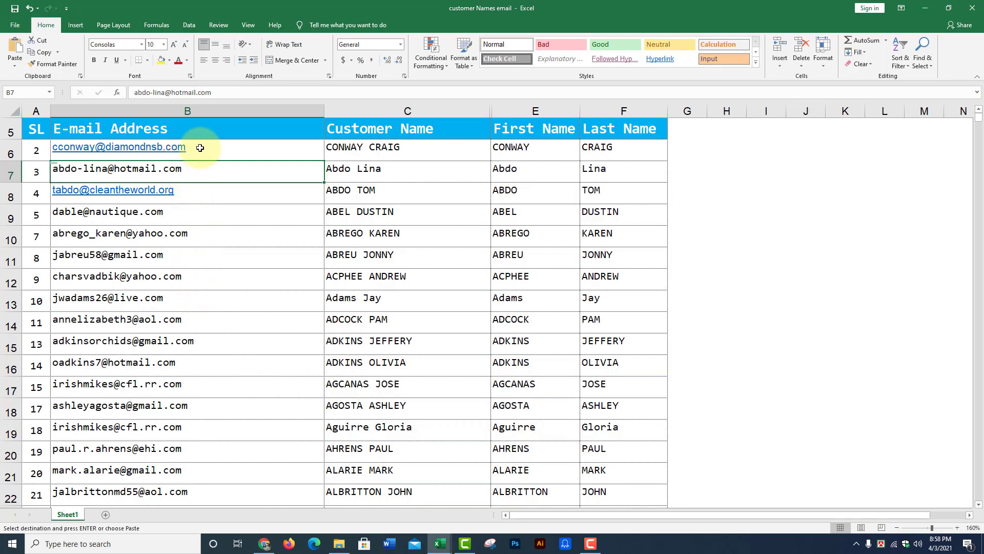
pyautogui.moveTo(221, 148); pyautogui.dragTo(253, 432)
pyautogui.click(246, 149)
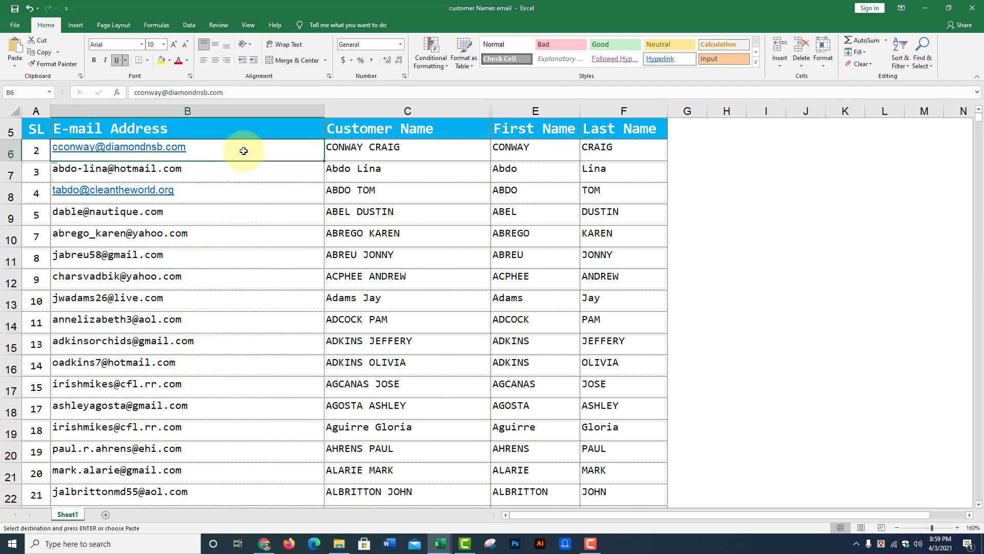
pyautogui.click(266, 300)
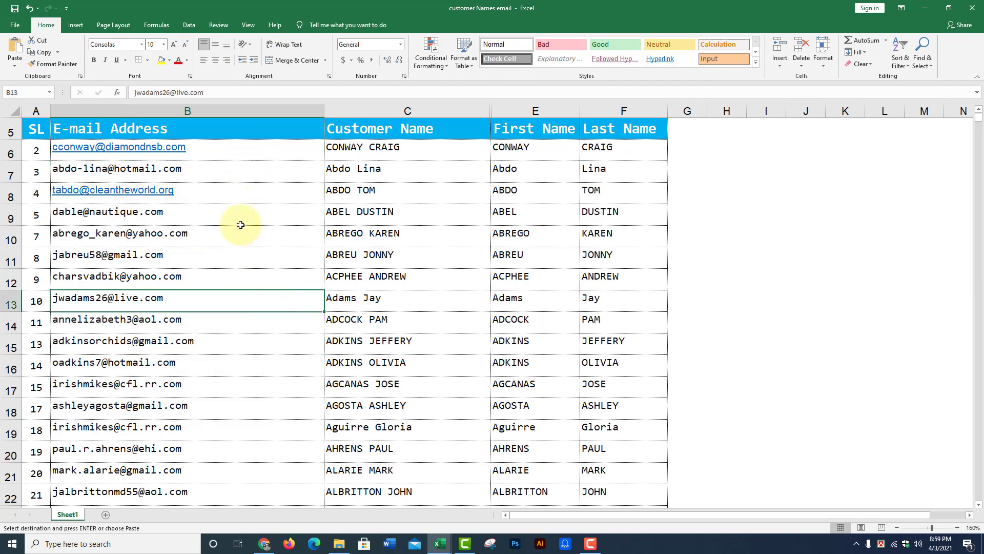
pyautogui.click(211, 149)
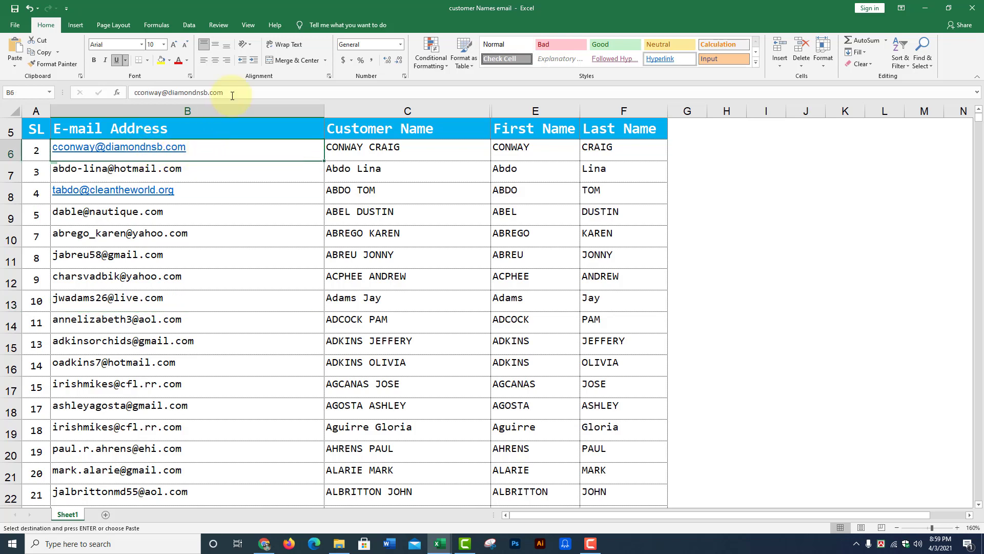
pyautogui.moveTo(232, 96); pyautogui.dragTo(133, 96)
pyautogui.hotkey('ctrl', 'c')
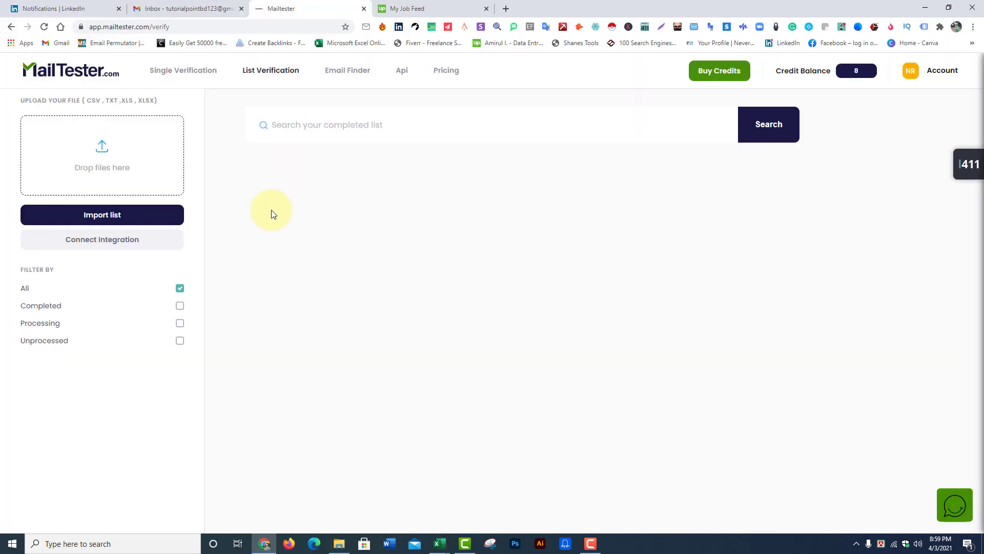
# Step: Switch to MailTester in Chrome and check the copied e-mail address with Single Verification
pyautogui.click(264, 543)
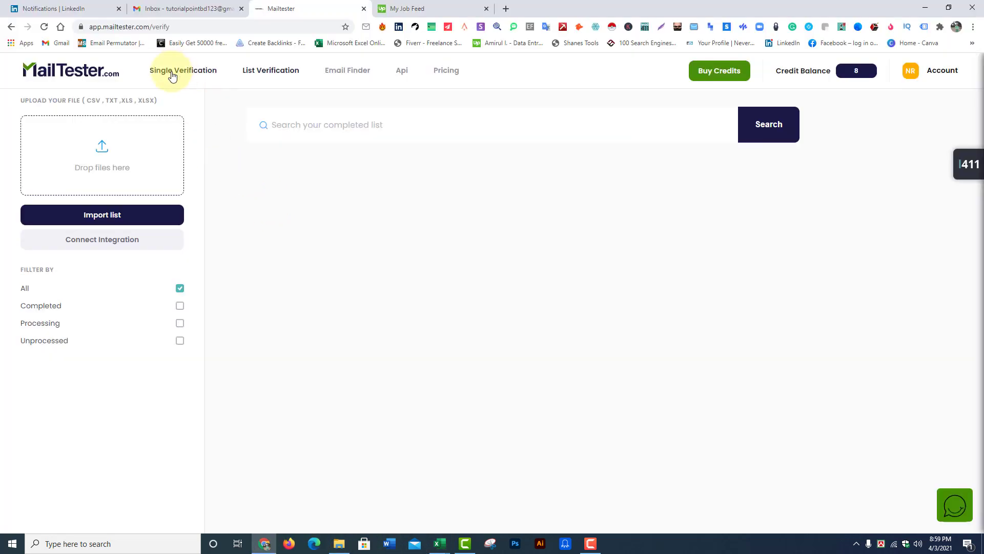
pyautogui.click(172, 75)
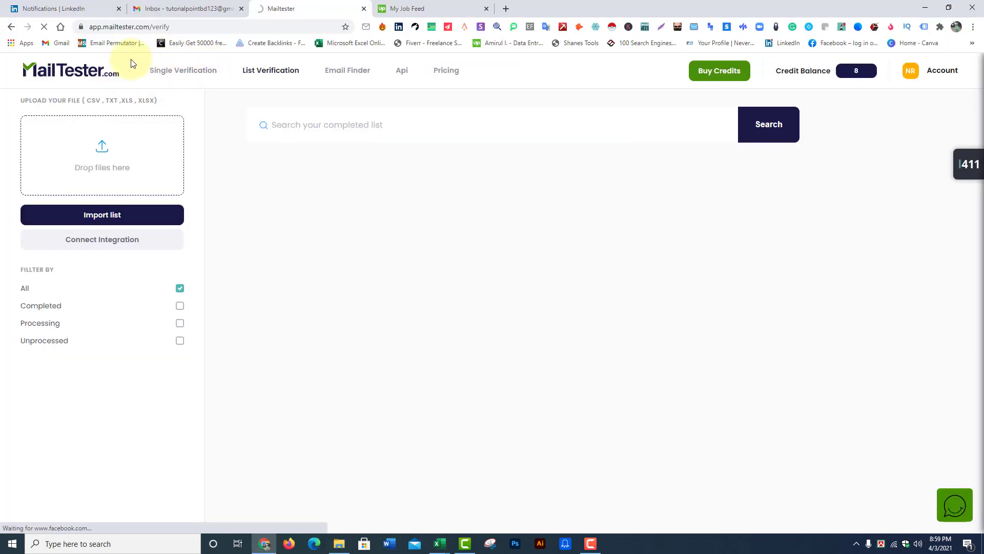
pyautogui.click(174, 252)
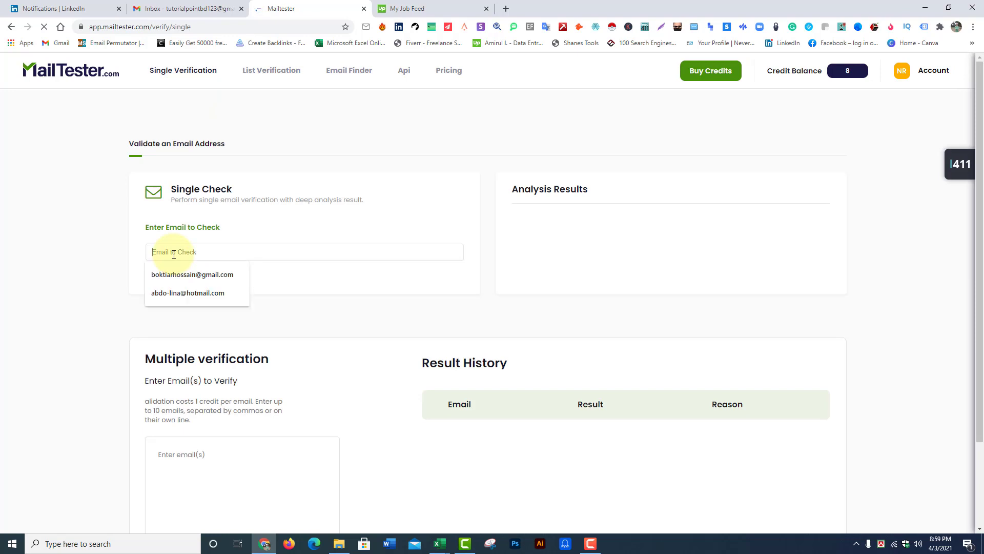
pyautogui.hotkey('ctrl', 'v')
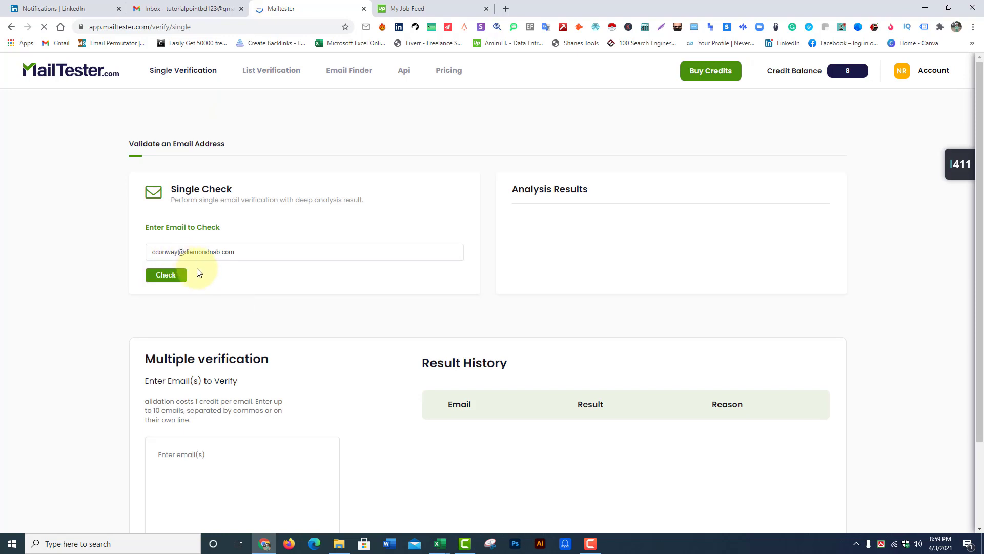
pyautogui.click(166, 277)
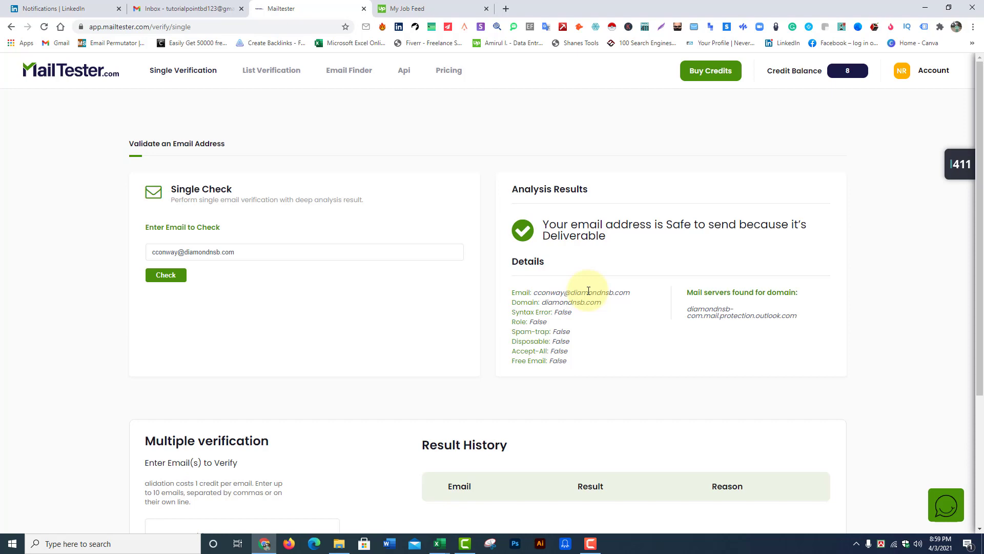
# Step: Switch back to the customer workbook in Excel, leave cell editing and select a block of e-mail addresses starting at B6
pyautogui.click(440, 543)
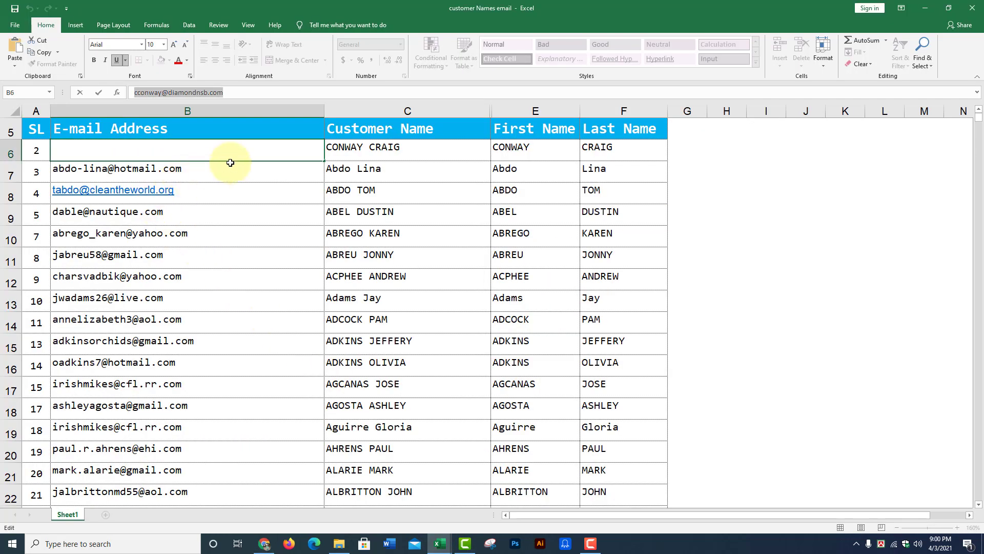
pyautogui.click(230, 186)
pyautogui.moveTo(237, 146); pyautogui.dragTo(242, 338)
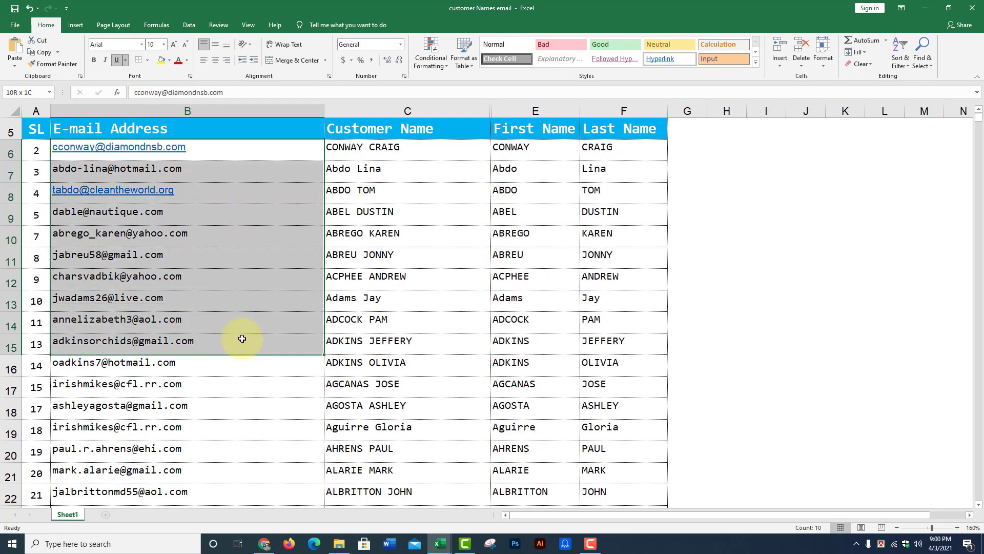
# Step: Switch to MailTester in Chrome, paste the first four customer e-mail addresses into Multiple verification and validate them
pyautogui.click(264, 543)
pyautogui.scroll(-2, 325, 411)
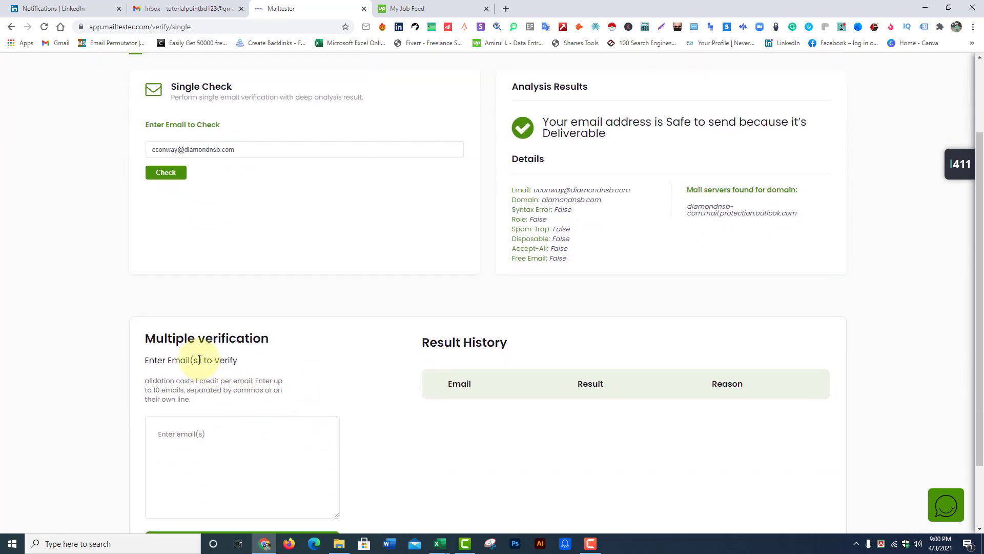
pyautogui.click(209, 434)
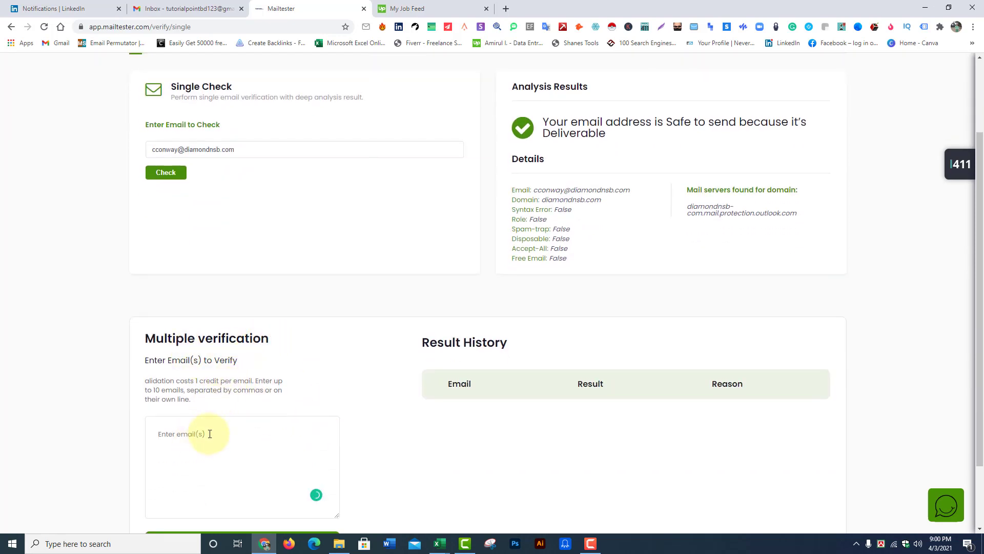
pyautogui.hotkey('ctrl', 'v')
pyautogui.scroll(-2, 292, 439)
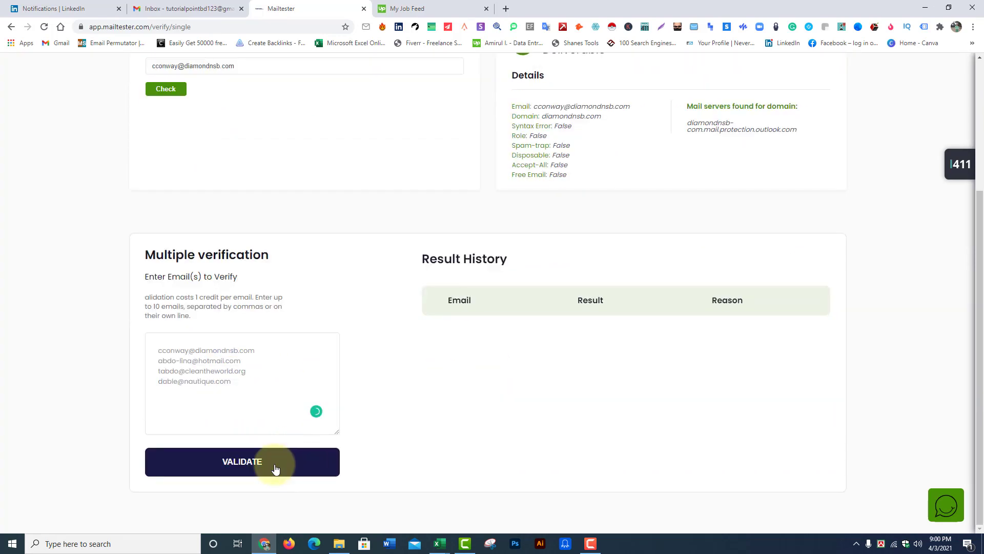
pyautogui.click(275, 467)
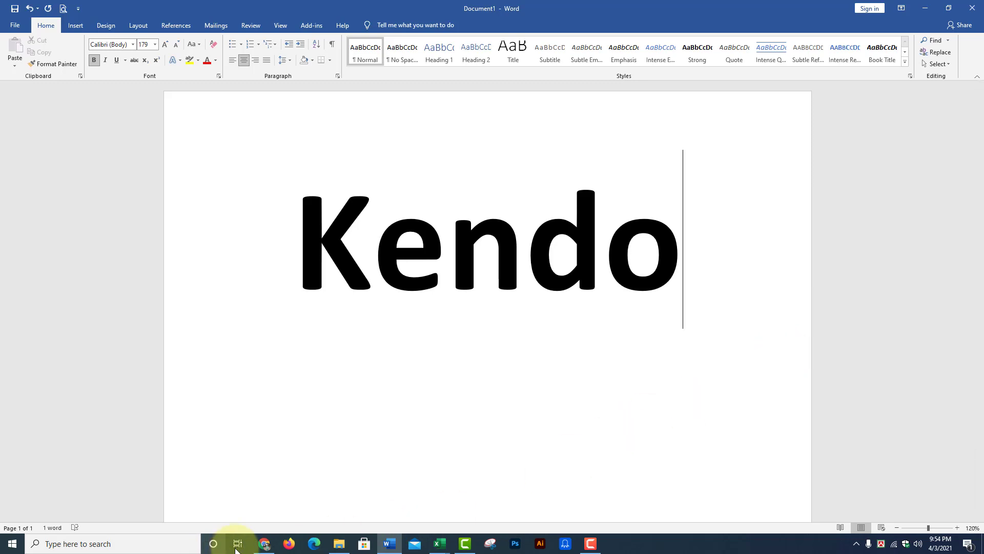
# Step: Switch to LinkedIn in Chrome and search for "ceo" in People
pyautogui.click(265, 543)
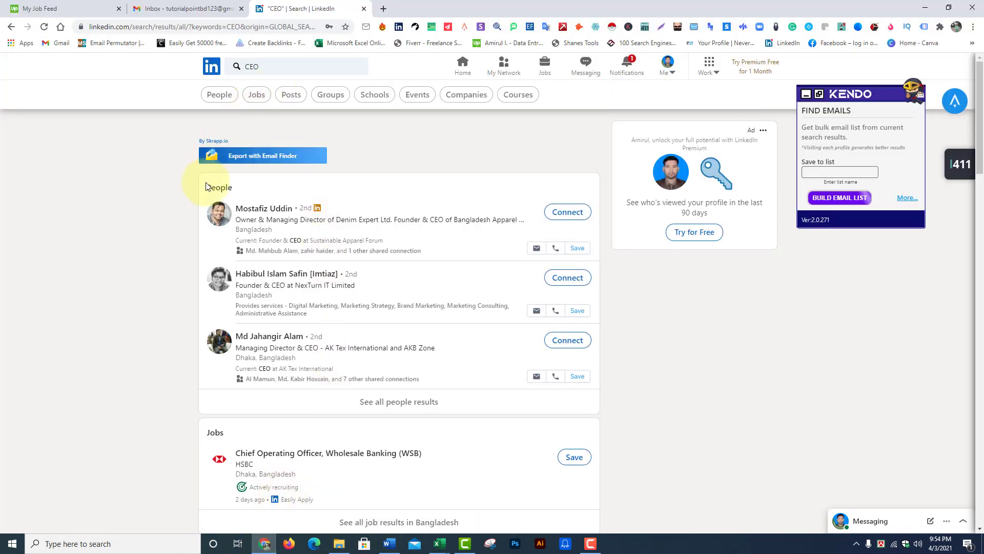
pyautogui.click(281, 67)
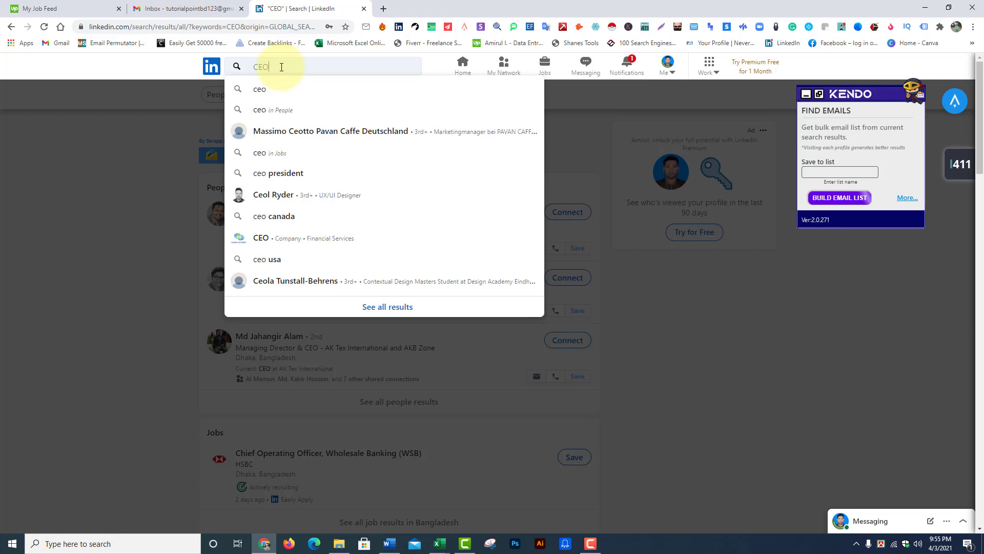
pyautogui.click(283, 114)
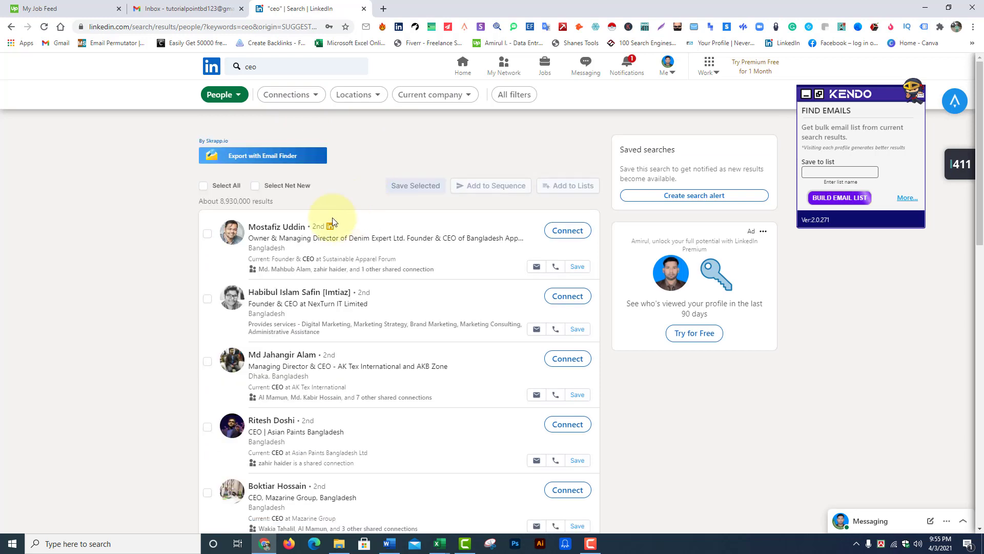
# Step: Open the first person's profile in the results and get their contact info with the Kendo extension
pyautogui.click(290, 226)
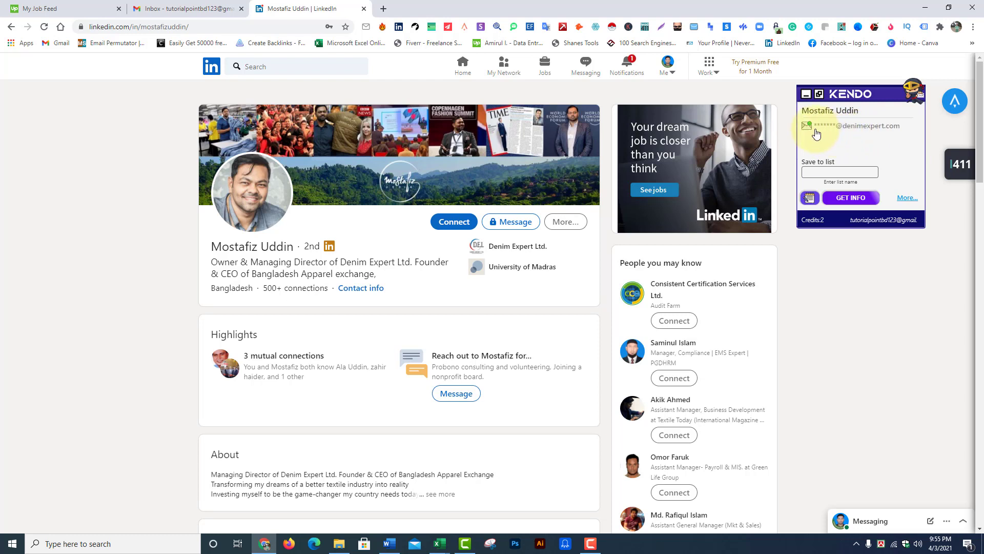
pyautogui.click(855, 204)
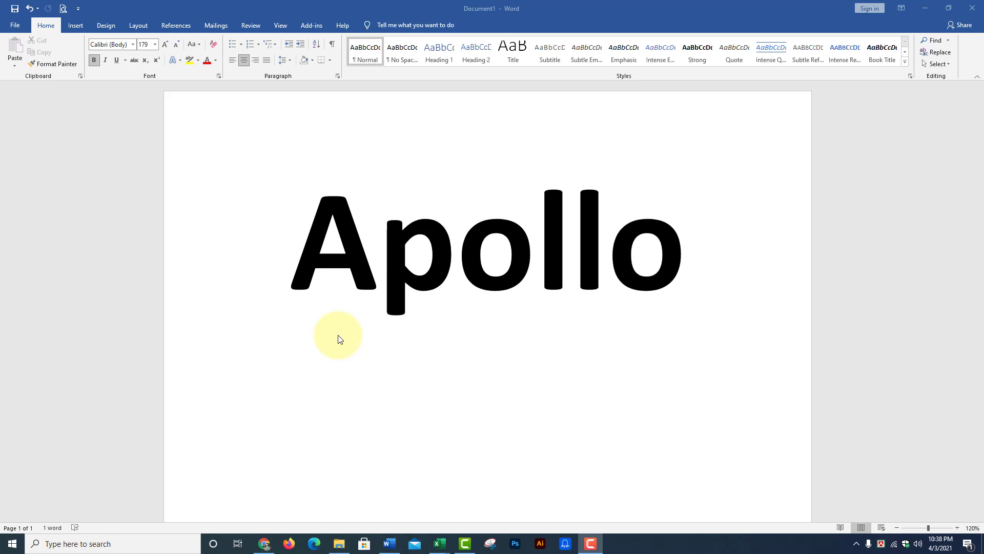
# Step: Switch to the Upwork 62 workbook in Excel and copy the Talent+ URL talentplus.com from cell B4
pyautogui.hotkey('alt', 'Tab')
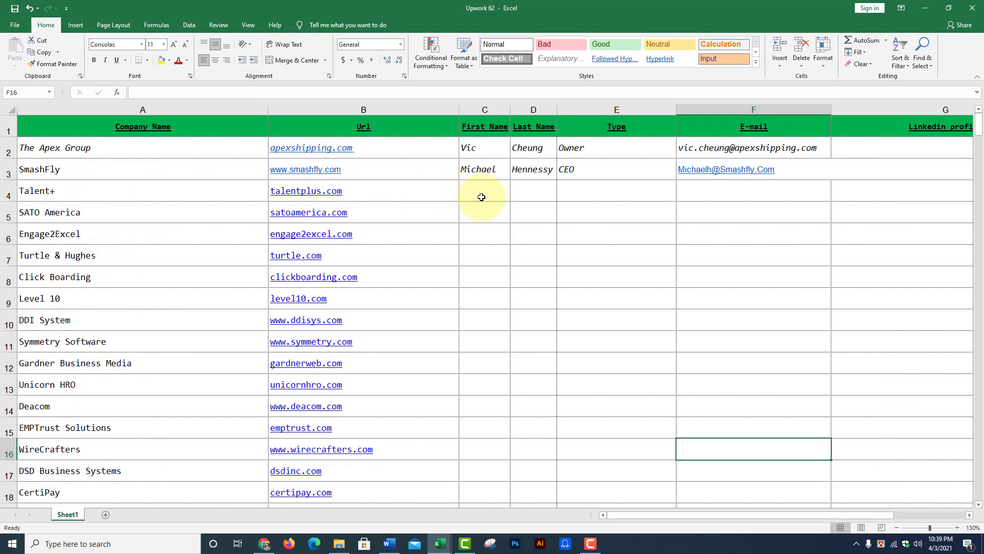
pyautogui.click(89, 193)
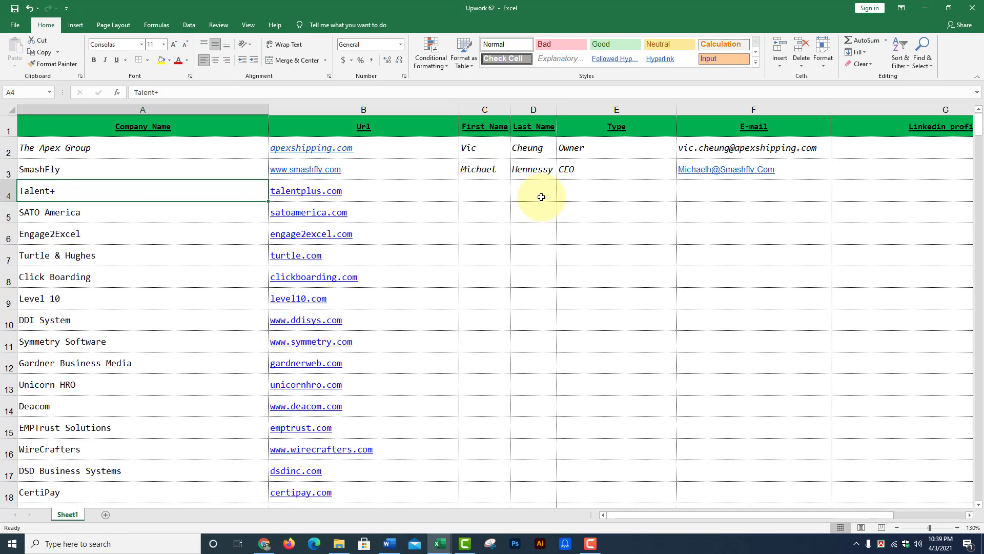
pyautogui.click(384, 192)
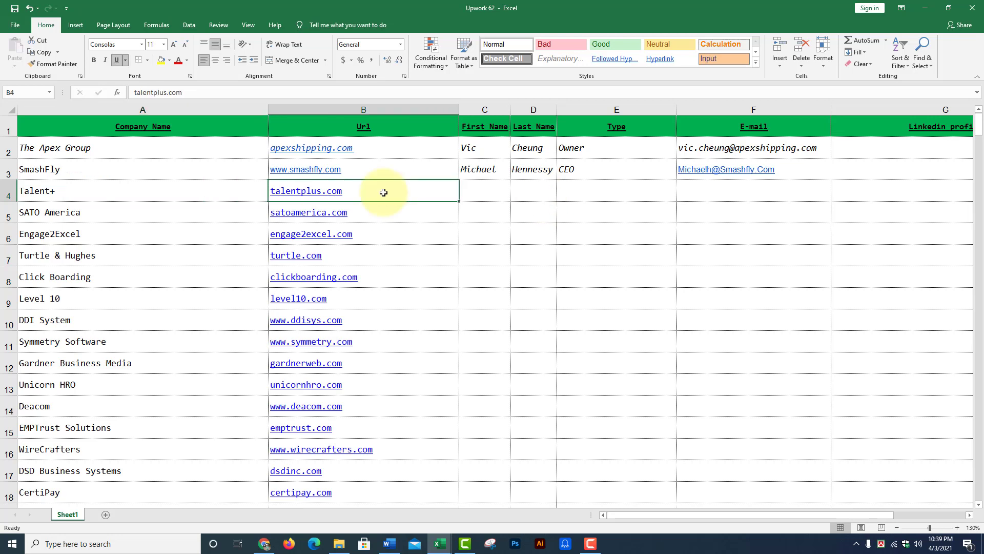
pyautogui.hotkey('ctrl', 'c')
# Step: Switch to Chrome and search Google for "talentplus.com"CEO, with the domain in quotation marks
pyautogui.click(264, 543)
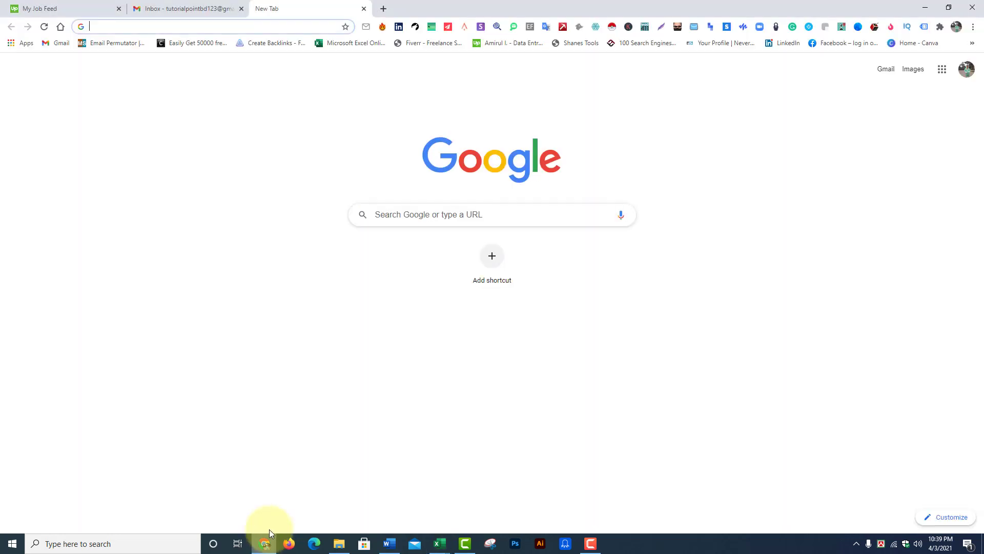
pyautogui.click(116, 30)
pyautogui.write('"')
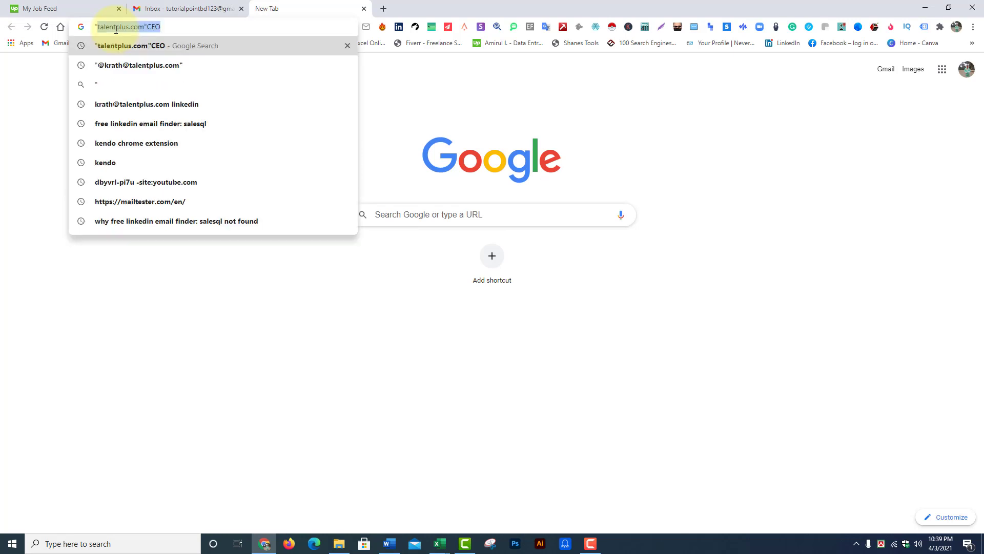
pyautogui.hotkey('ctrl', 'v')
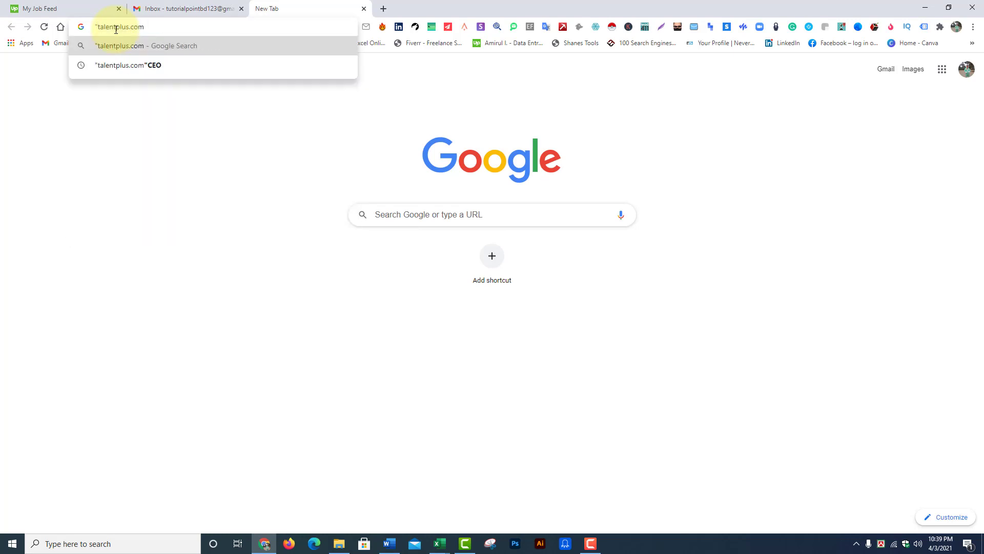
pyautogui.write('"')
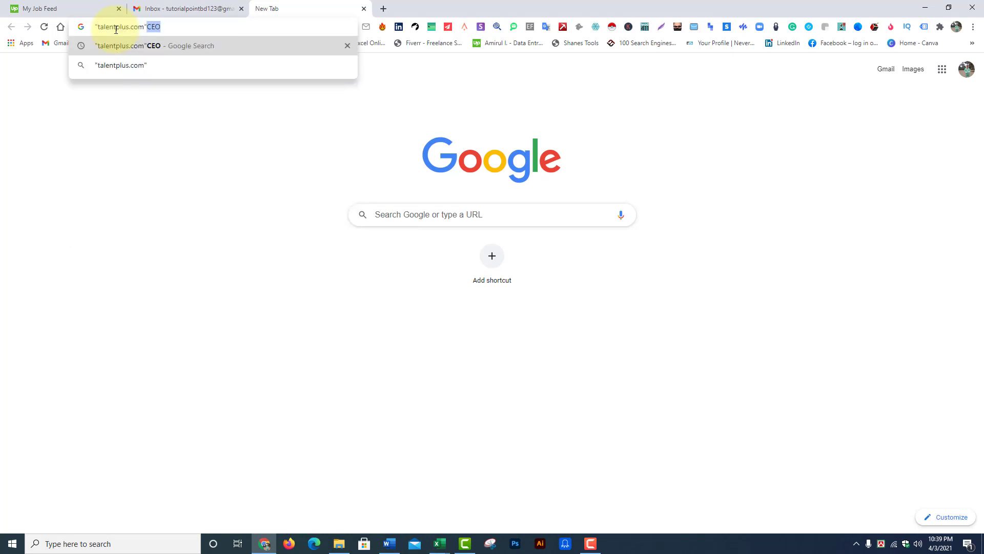
pyautogui.write('CEO')
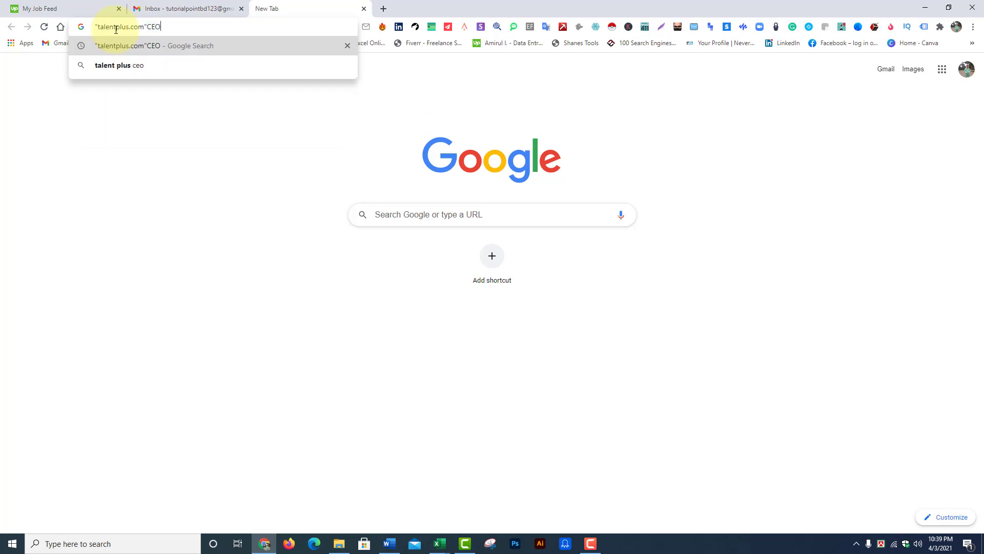
pyautogui.press('Return')
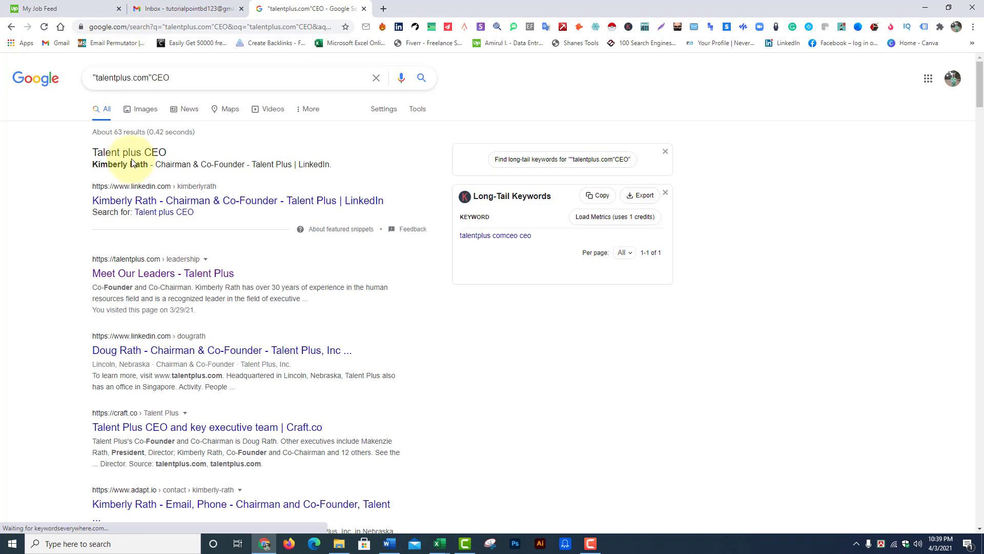
# Step: Open the Talent Plus chairman's LinkedIn profile from the top search result and go to the Talent Plus, Inc. company page
pyautogui.click(134, 206)
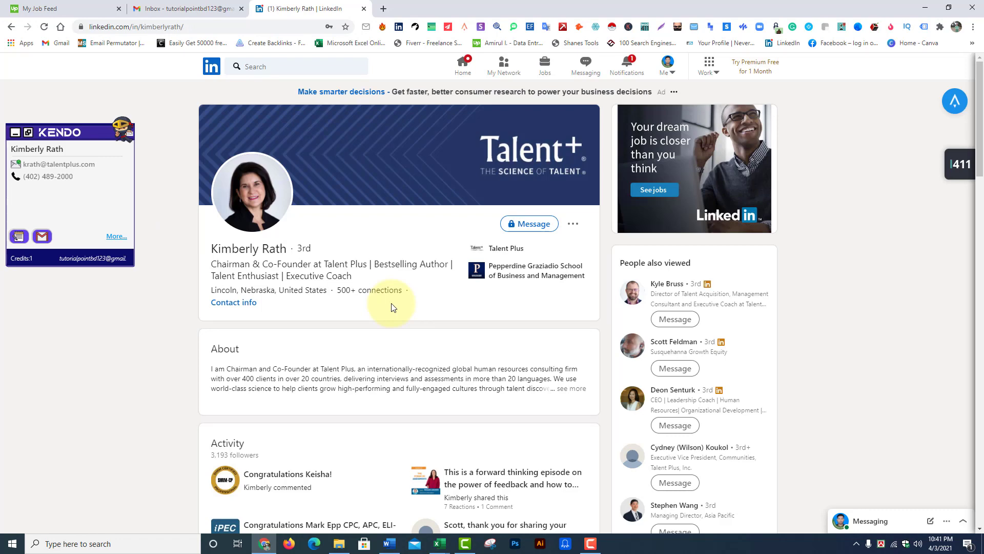
pyautogui.scroll(-6, 392, 308)
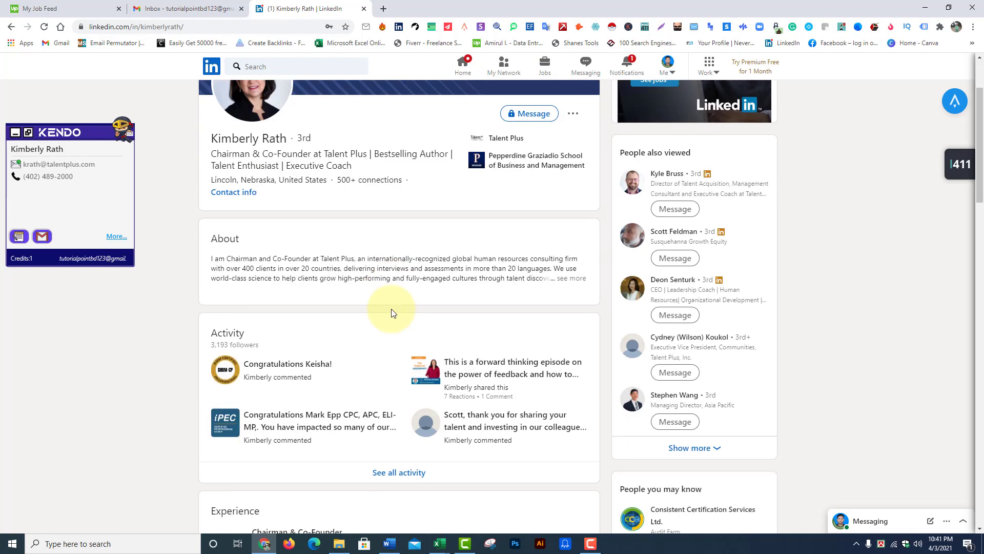
pyautogui.click(276, 348)
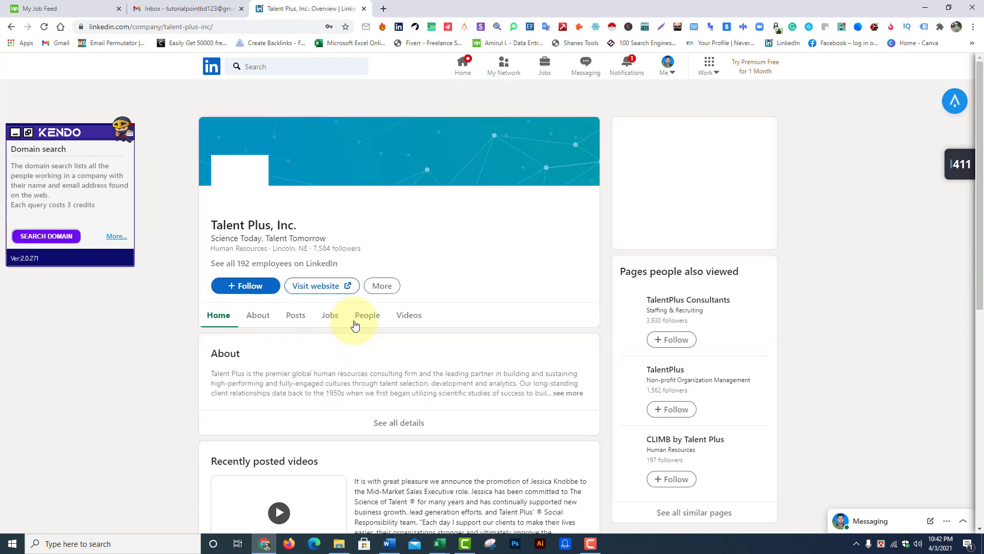
# Step: Visit the company's website from its LinkedIn page, check the full web address, and close the site
pyautogui.click(330, 286)
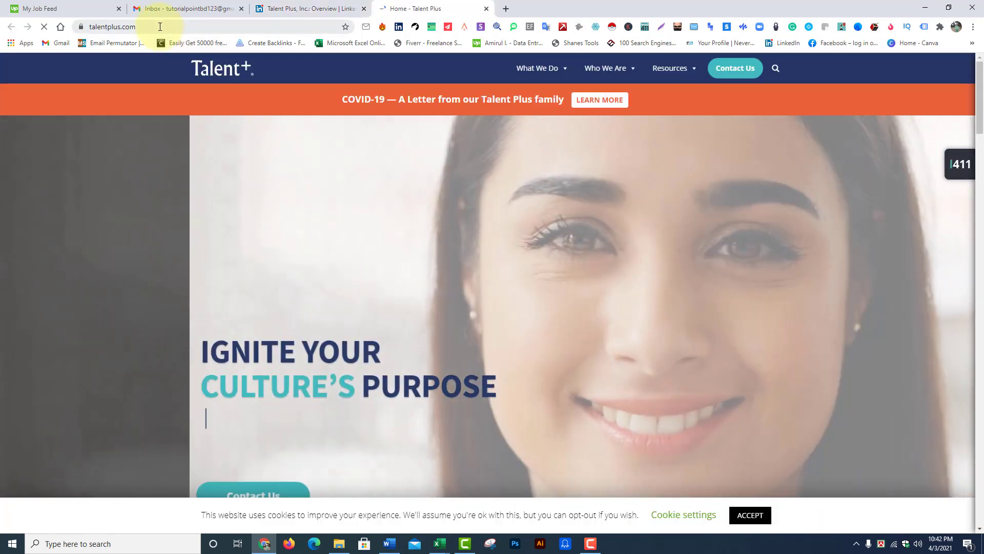
pyautogui.click(160, 26)
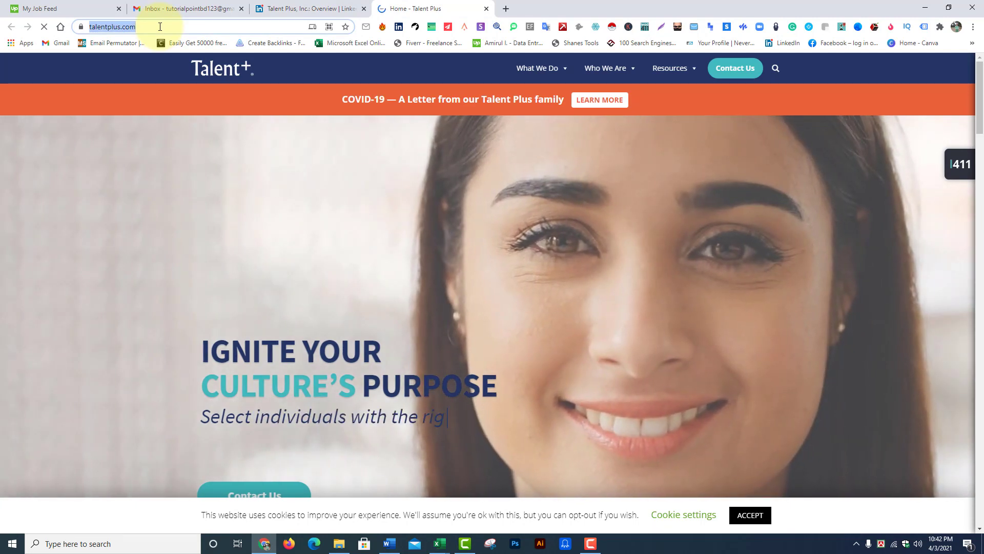
pyautogui.click(168, 26)
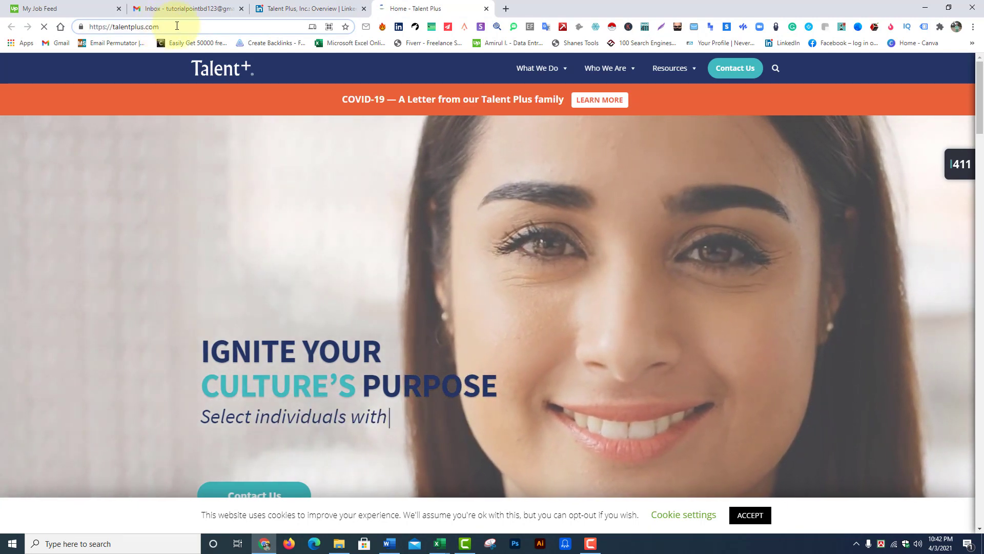
pyautogui.hotkey('ctrl', 'w')
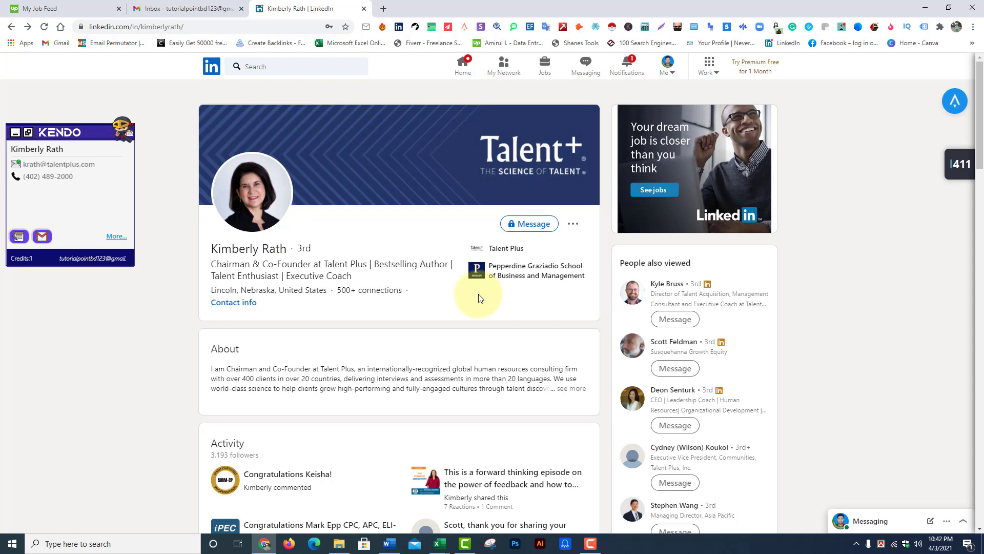
# Step: Reveal the Talent Plus chairman's work e-mail with the Apollo extension and copy the address
pyautogui.click(956, 103)
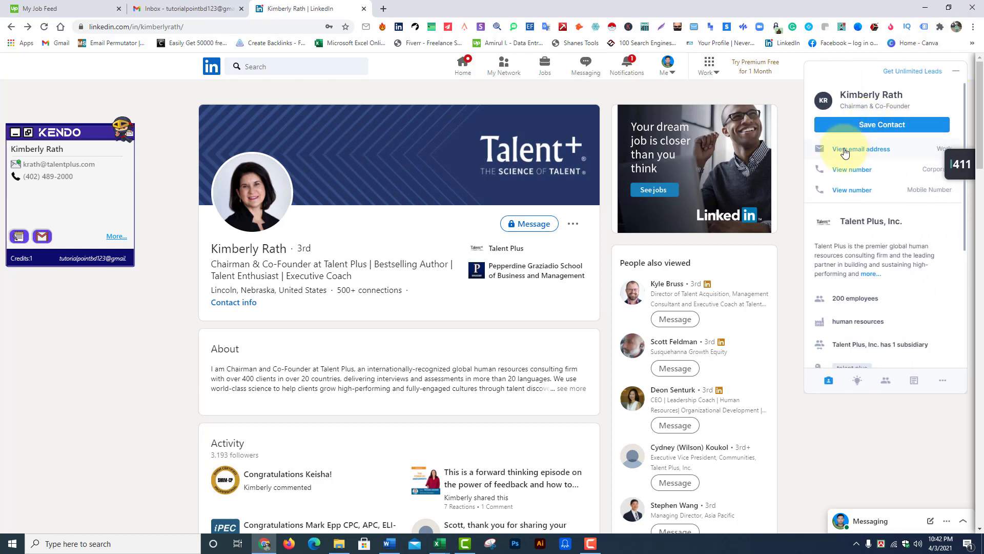
pyautogui.click(844, 152)
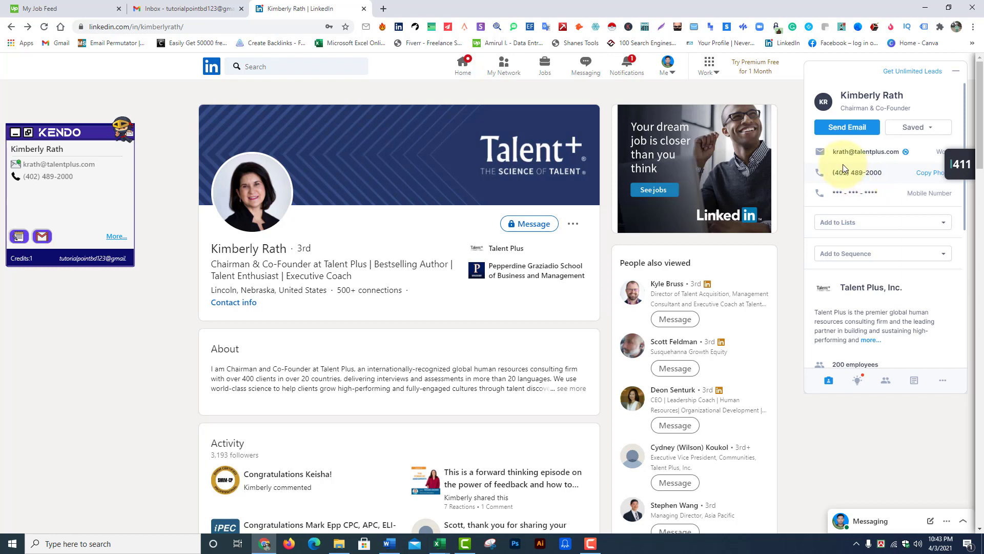
pyautogui.moveTo(835, 154)
pyautogui.moveTo(832, 151); pyautogui.dragTo(900, 160)
pyautogui.hotkey('ctrl', 'c')
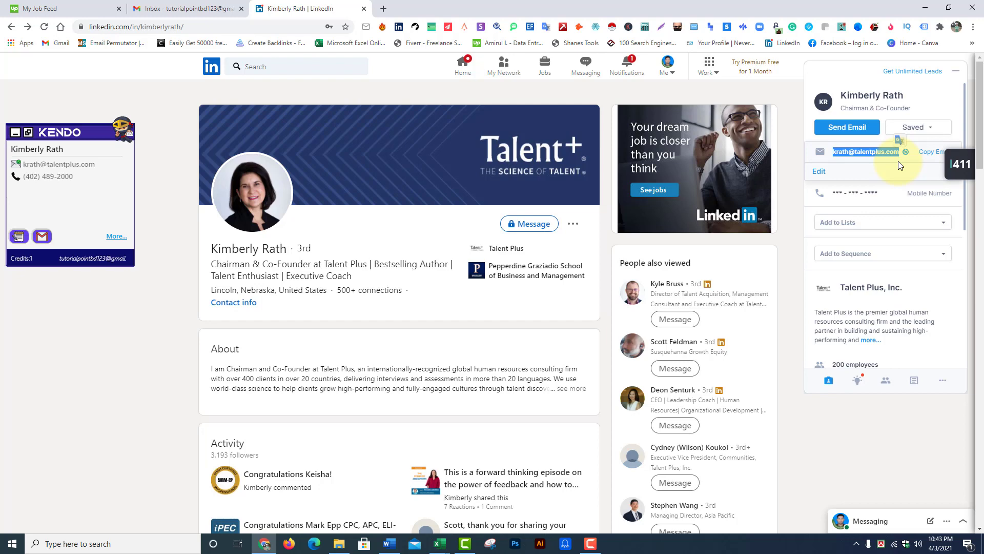
# Step: Start a new Gmail message addressed to the copied e-mail and check the recipient's details
pyautogui.click(200, 13)
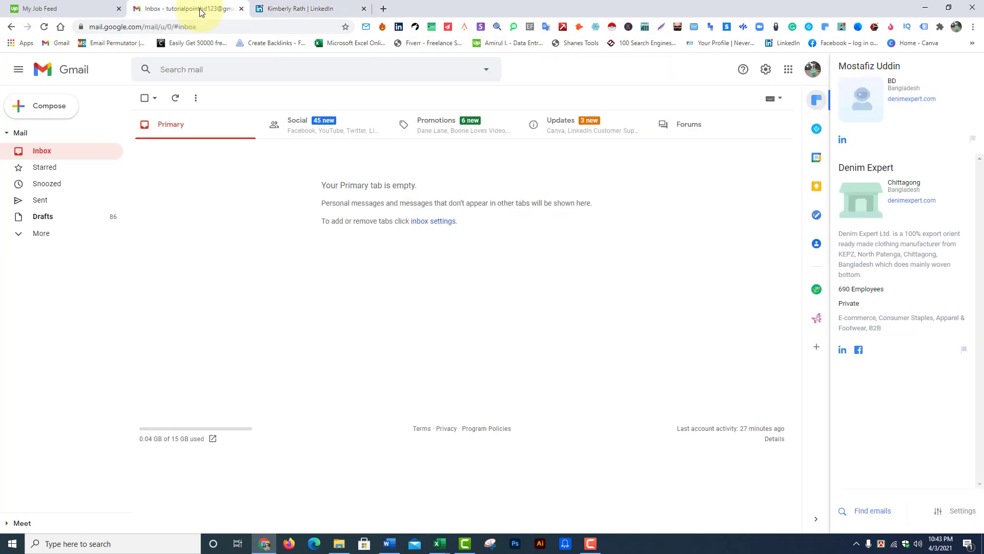
pyautogui.click(55, 111)
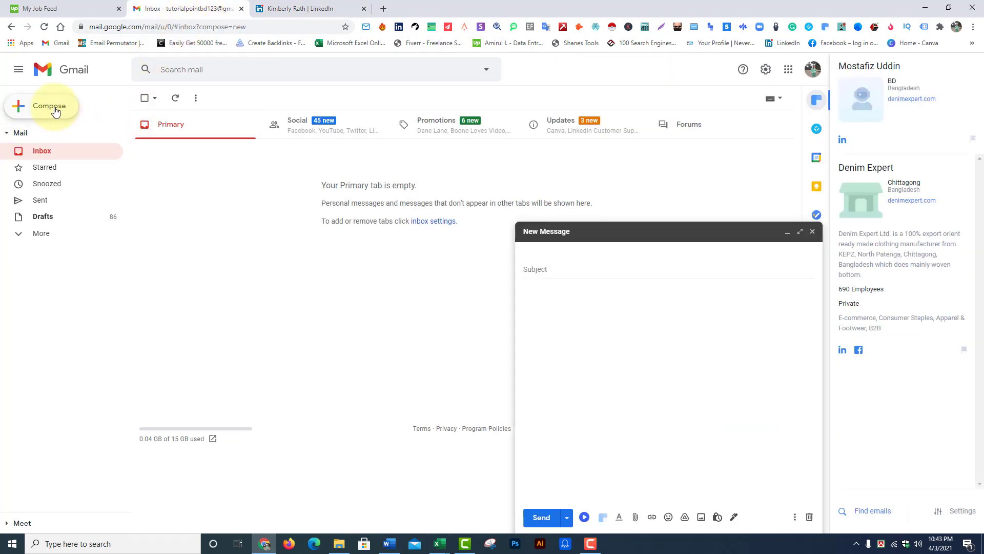
pyautogui.click(546, 250)
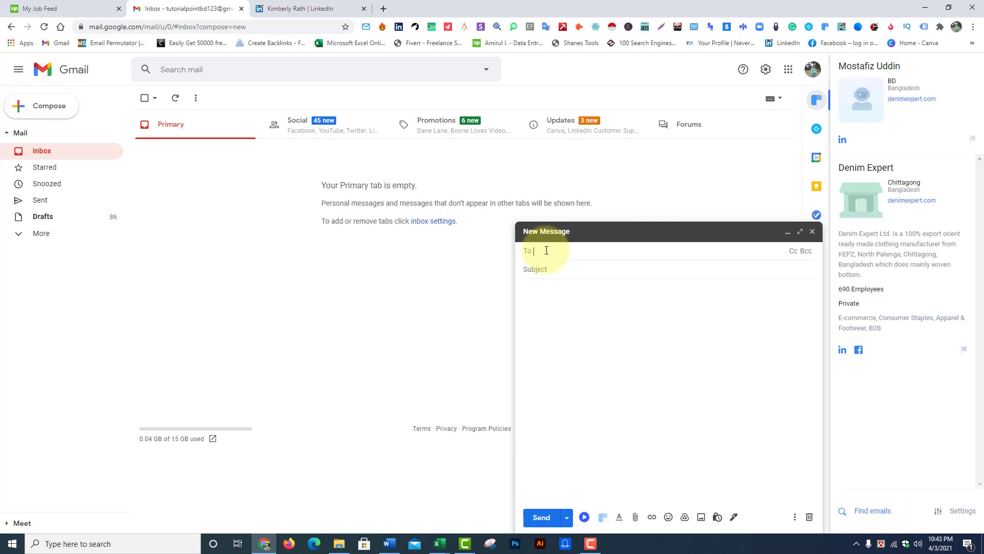
pyautogui.hotkey('ctrl', 'v')
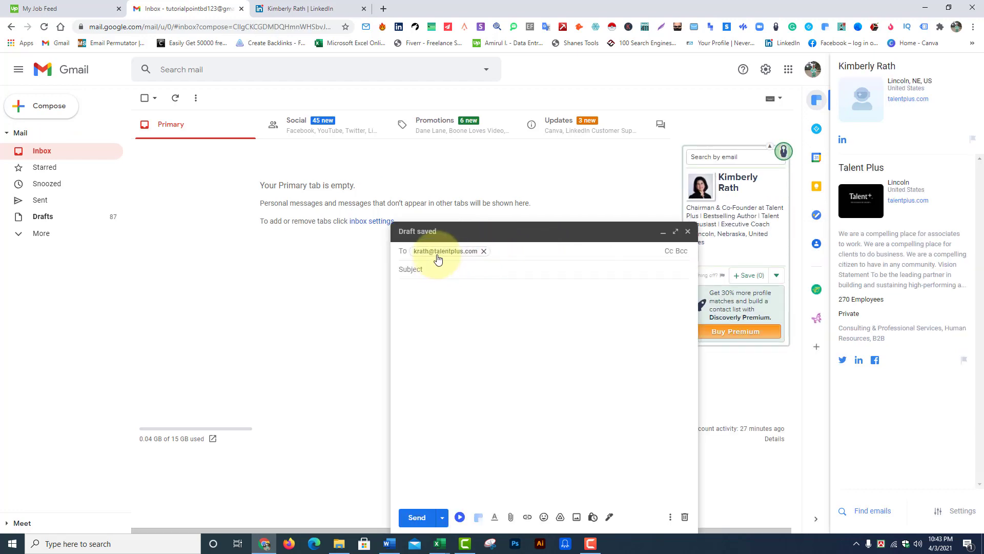
pyautogui.moveTo(439, 259)
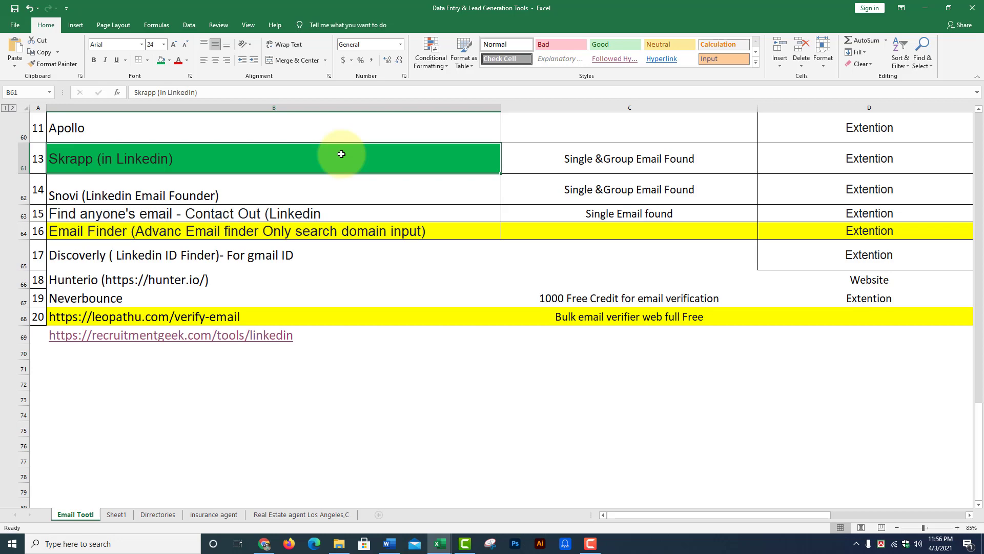
# Step: Switch to Chrome and search LinkedIn for people matching "ceo"
pyautogui.click(265, 544)
pyautogui.click(254, 67)
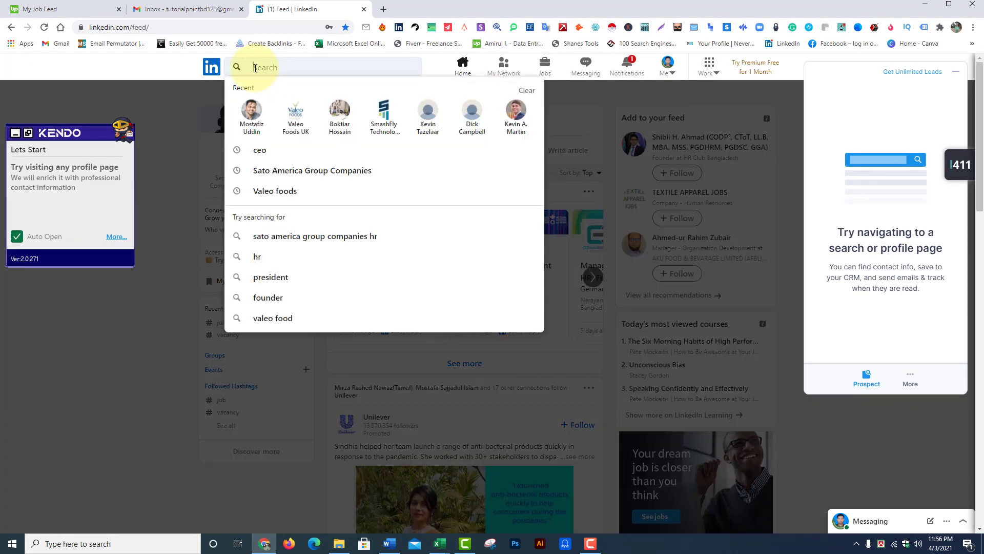
pyautogui.write('CEO')
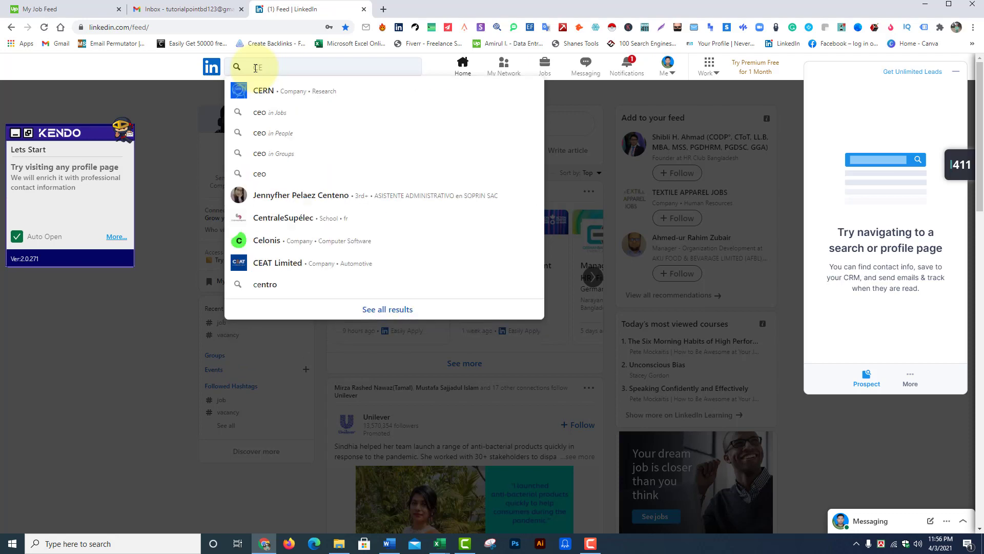
pyautogui.click(265, 109)
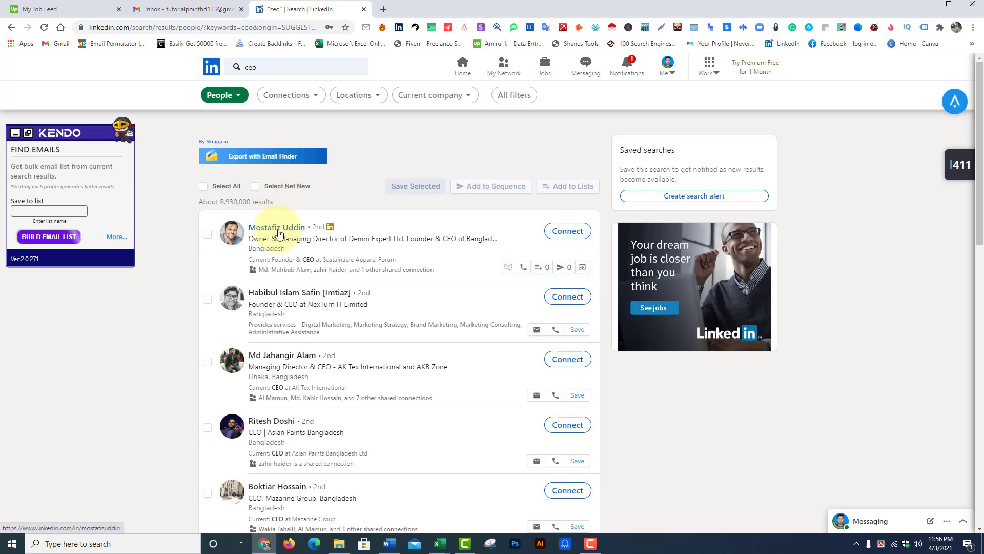
# Step: Open the first person's profile in the CEO results and look up their e-mail with the Skrapp extension
pyautogui.click(279, 231)
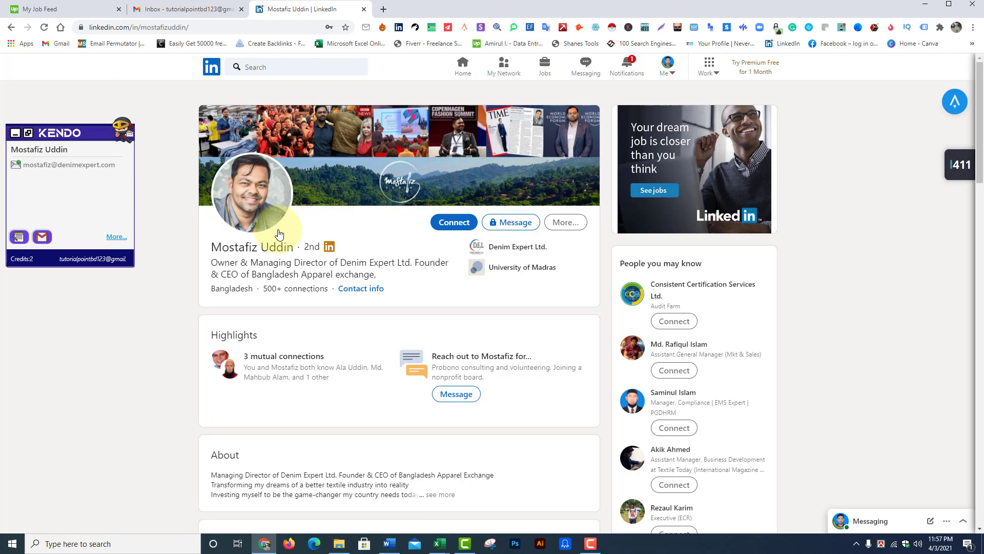
pyautogui.click(728, 28)
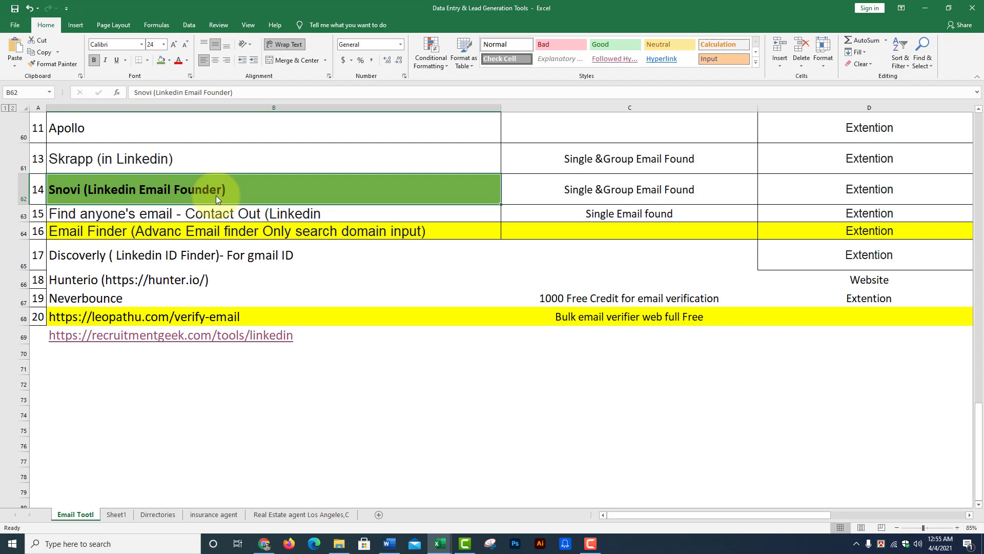
# Step: Switch to Chrome and search LinkedIn for people matching "owner"
pyautogui.click(264, 543)
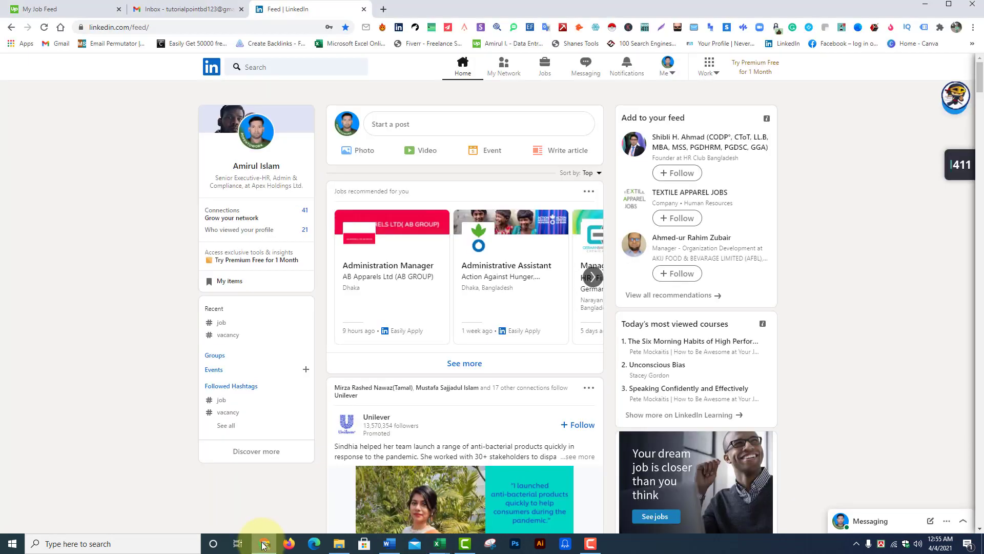
pyautogui.click(277, 67)
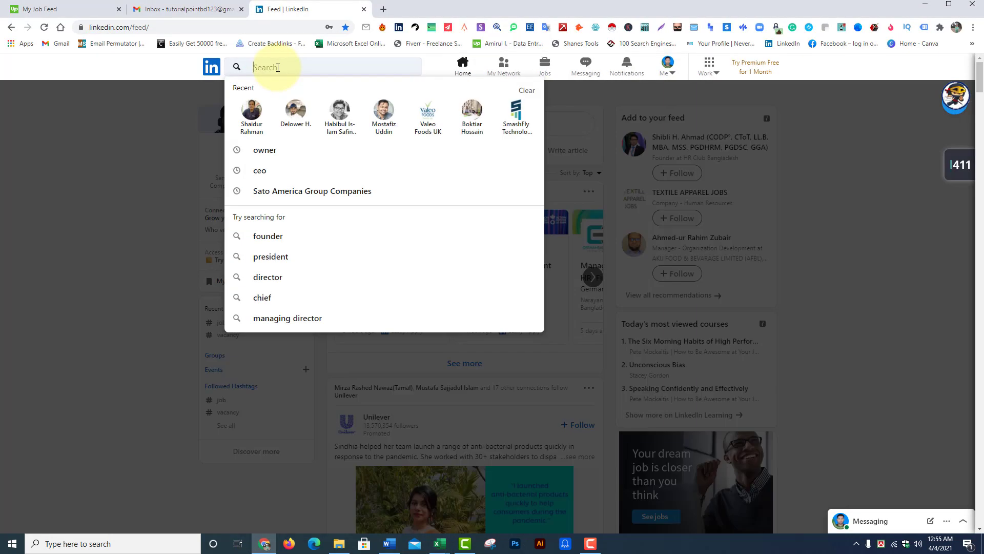
pyautogui.write('owner')
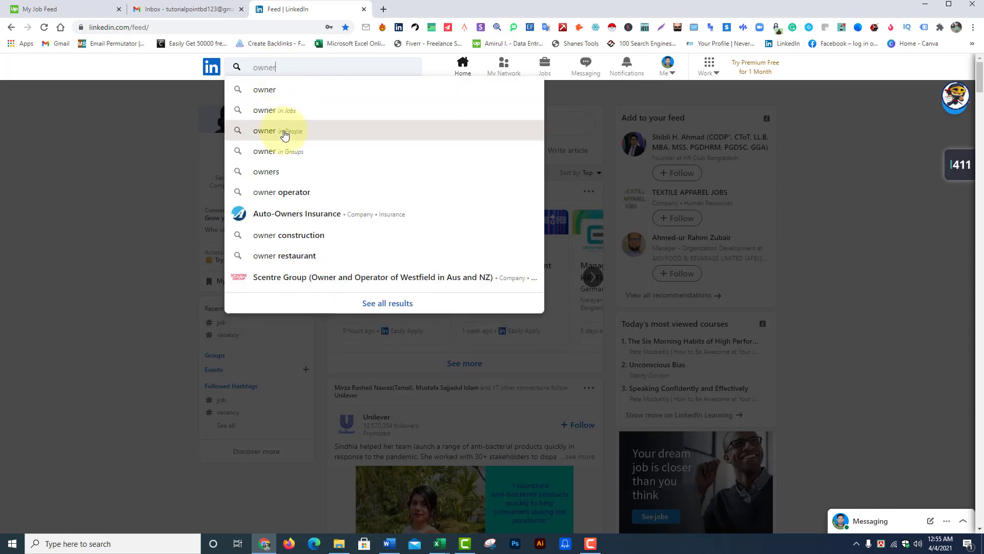
pyautogui.click(285, 132)
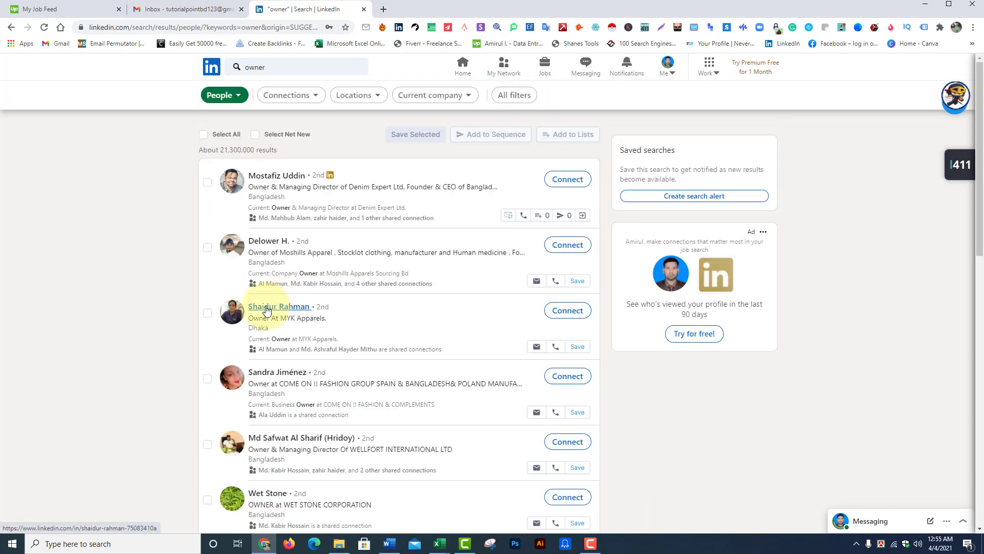
# Step: Open the MYK Apparels owner's profile from the results and look up their e-mail with the Snovio extension
pyautogui.click(266, 307)
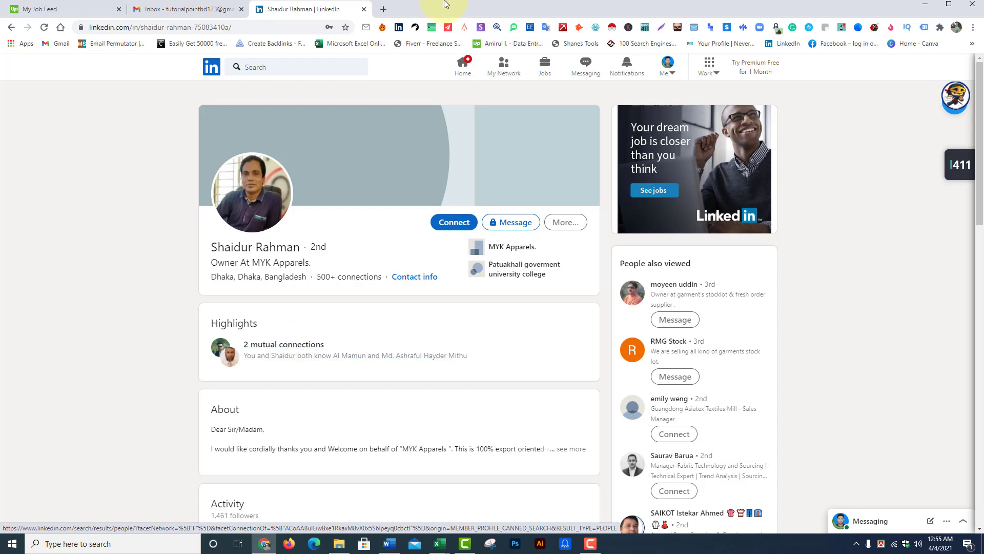
pyautogui.click(481, 27)
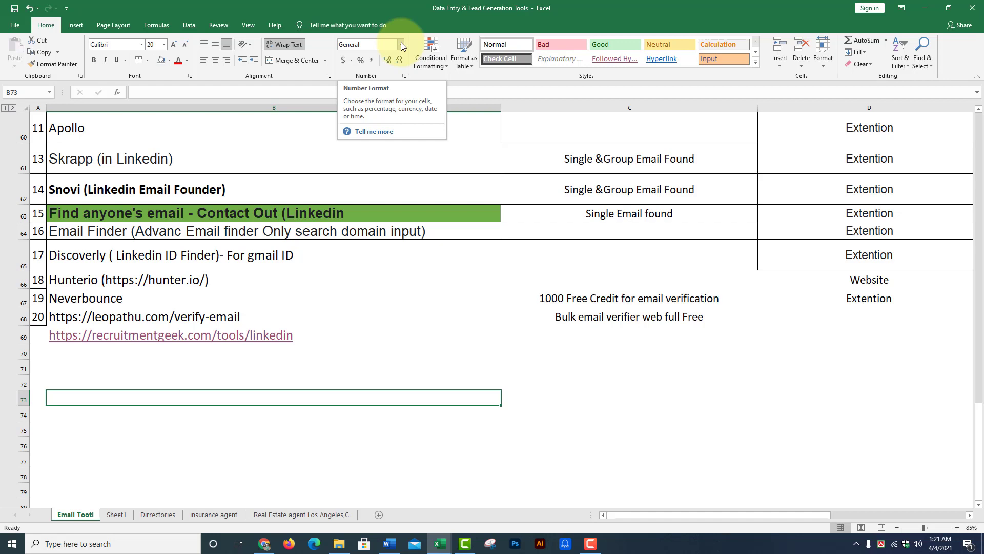
# Step: Switch to Chrome, open the profile of the first feed post's author, and reveal their Gmail address with ContactOut
pyautogui.click(265, 543)
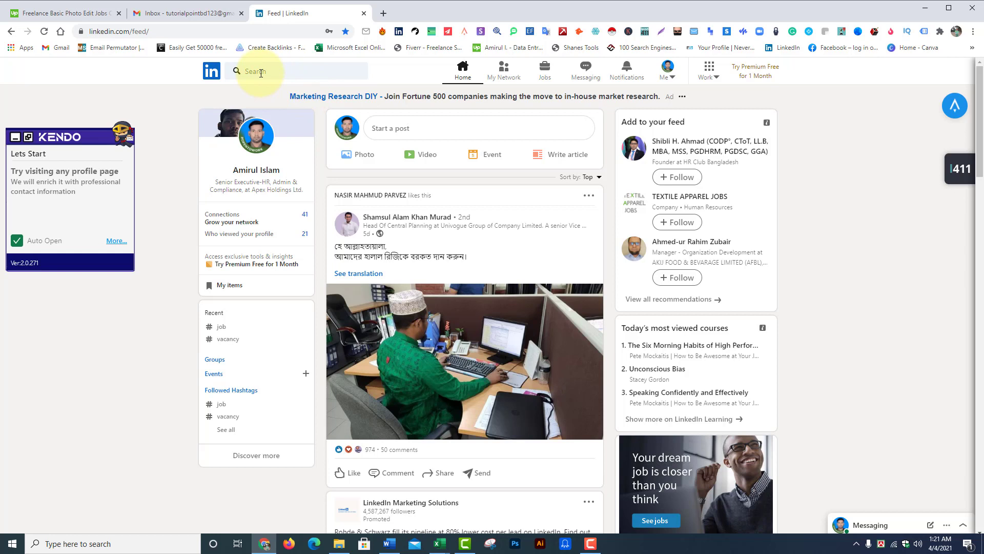
pyautogui.moveTo(379, 222)
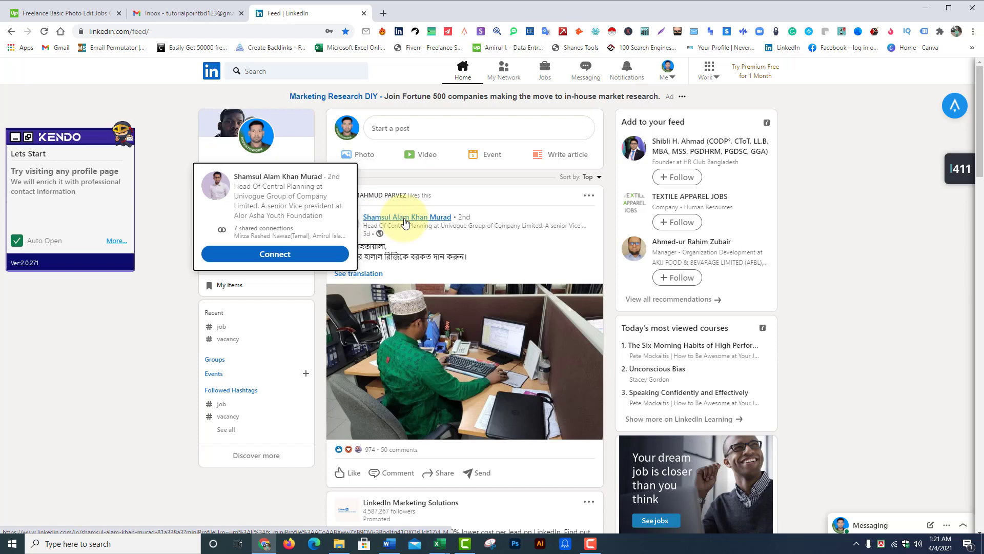
pyautogui.click(405, 221)
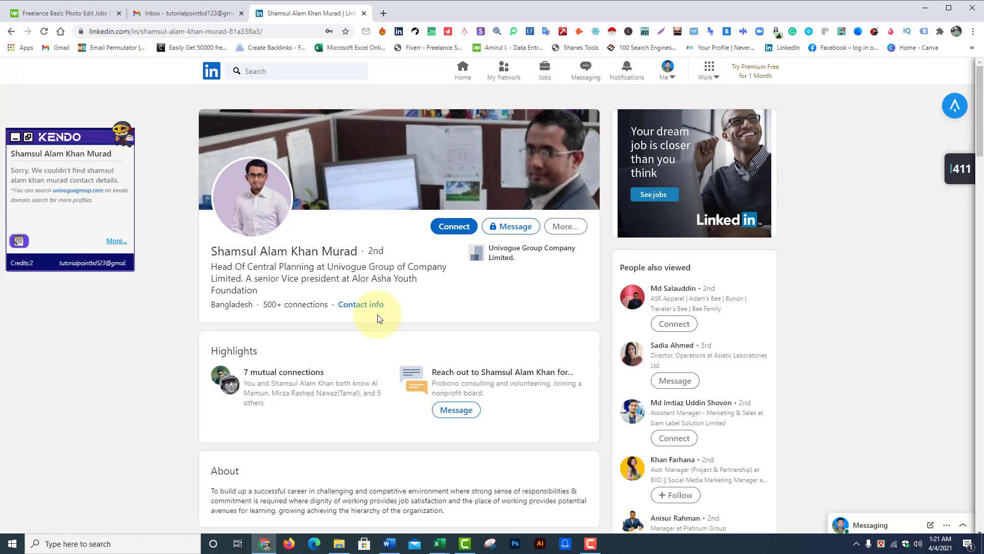
pyautogui.click(515, 31)
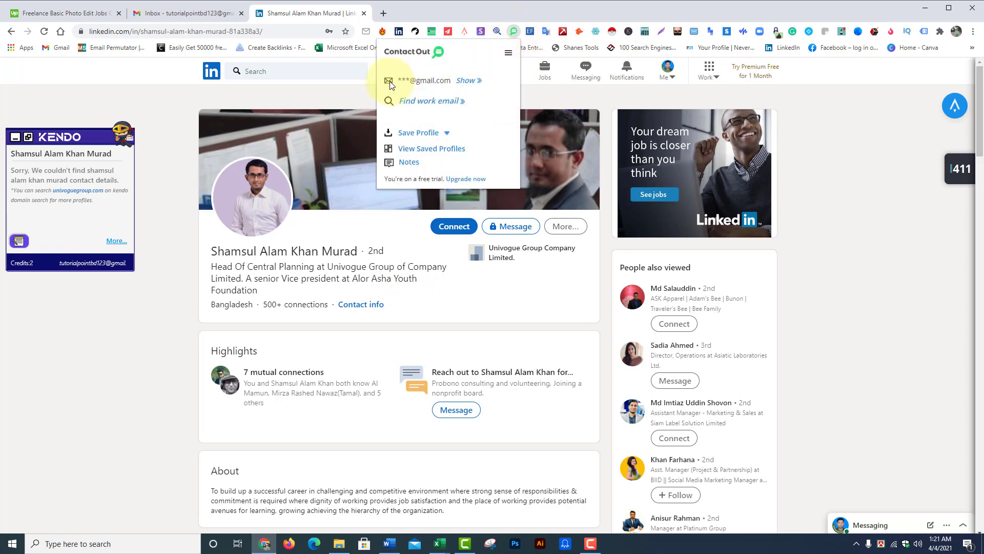
pyautogui.click(472, 81)
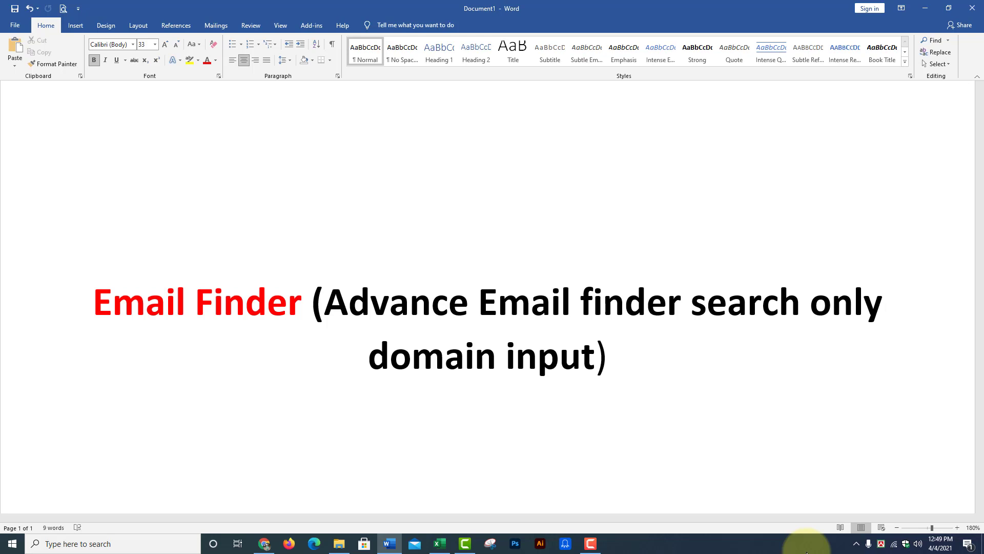
# Step: Switch to Chrome and search Google for "email finder chrome extension"
pyautogui.click(266, 542)
pyautogui.click(422, 216)
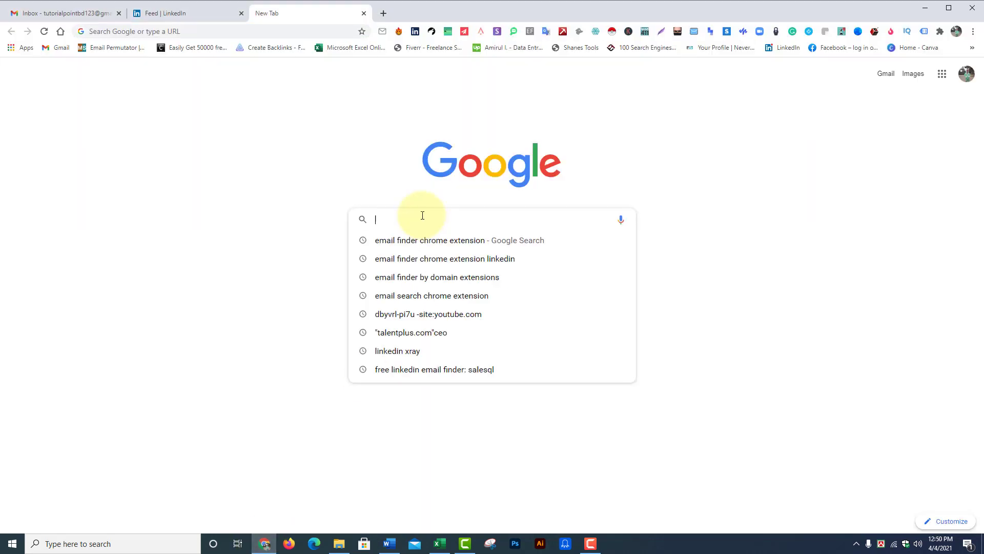
pyautogui.write('email finder chrome extension')
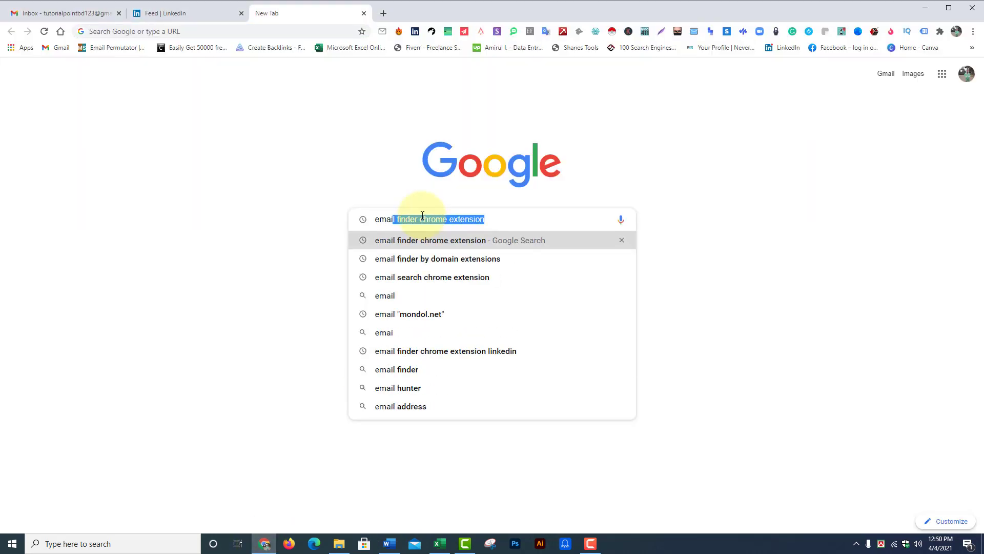
pyautogui.click(499, 219)
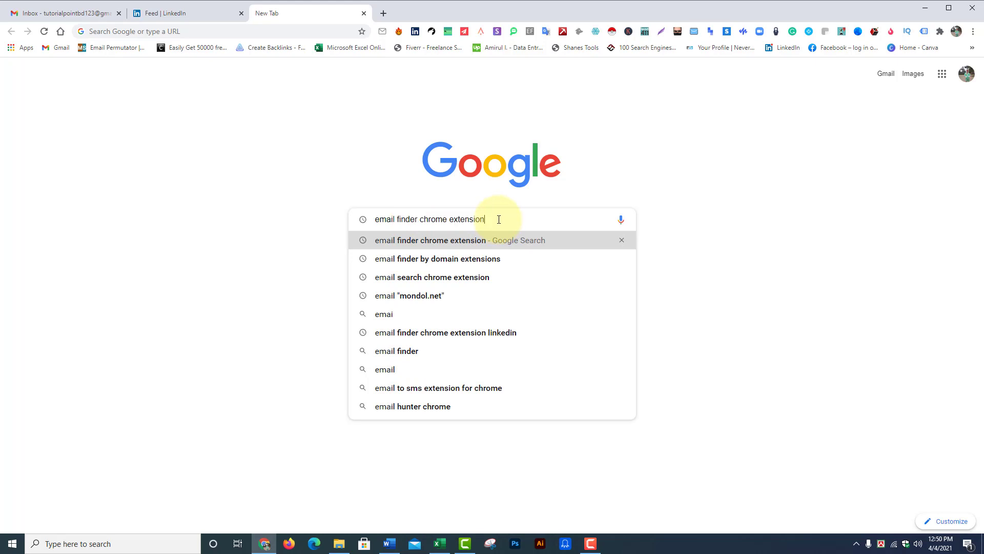
pyautogui.press('Return')
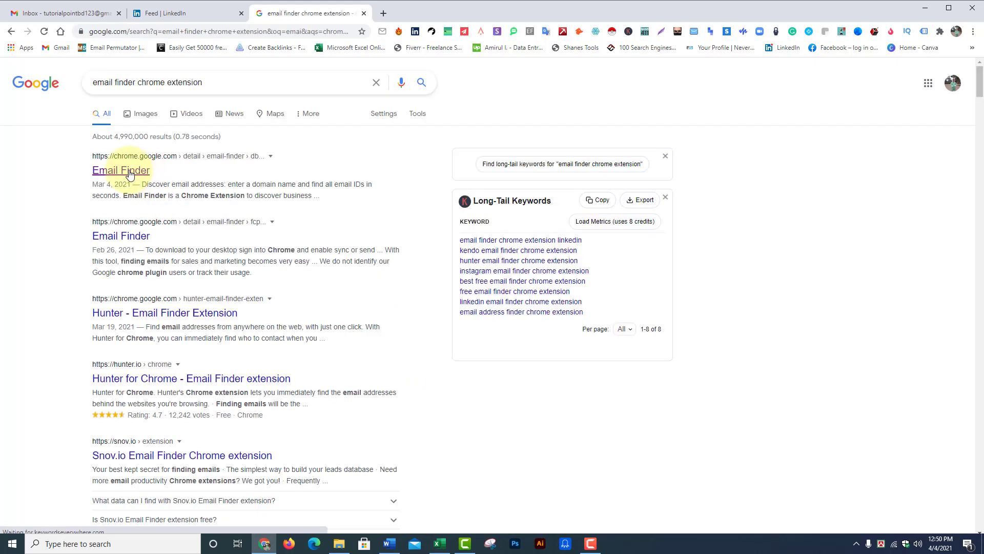
# Step: Open the first Email Finder result in the Chrome Web Store and add the extension to Chrome
pyautogui.click(129, 174)
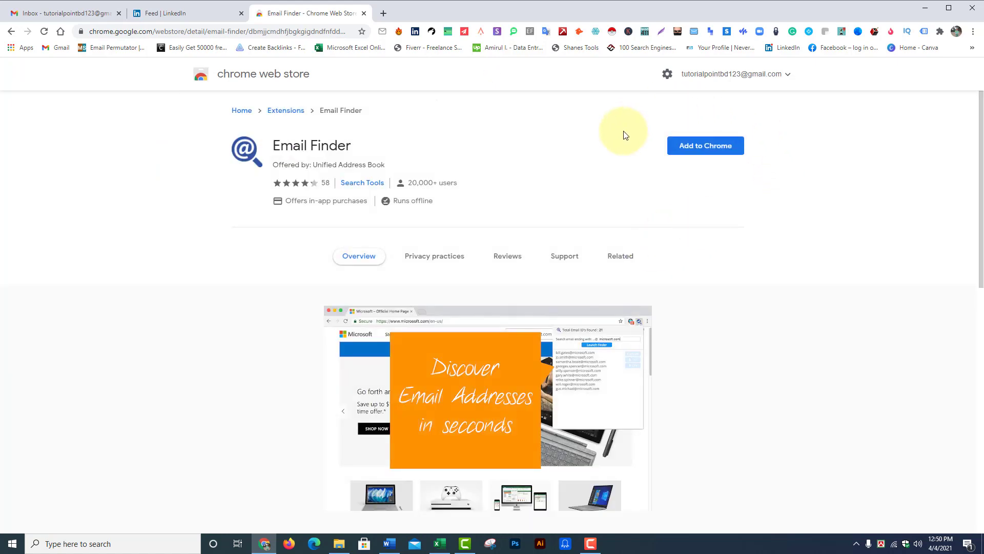
pyautogui.click(704, 154)
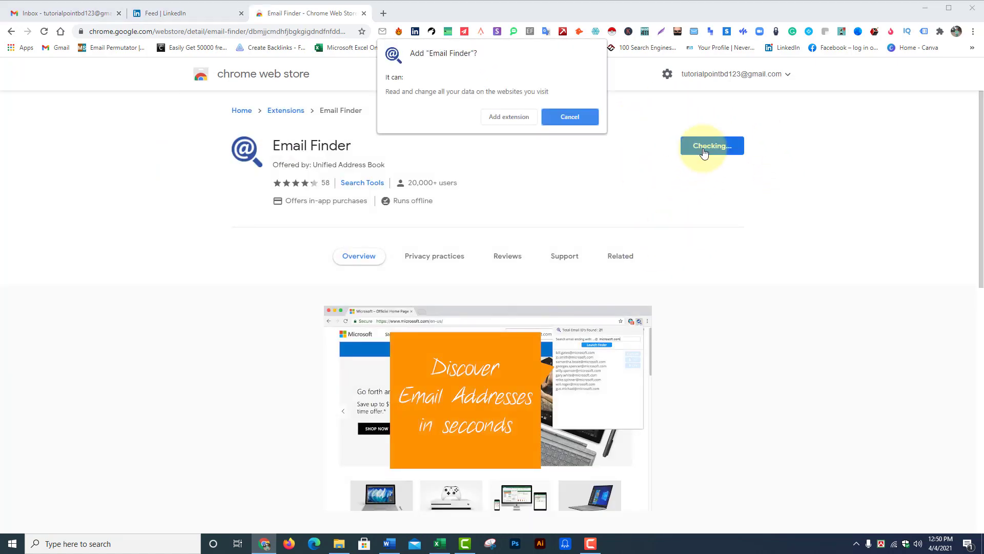
pyautogui.click(516, 120)
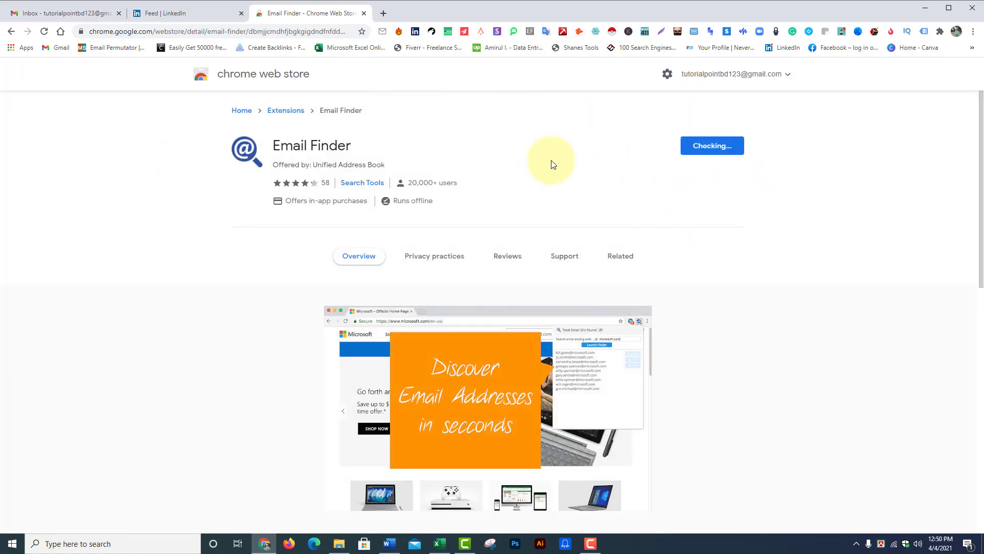
# Step: Pin the newly added Email Finder extension to the Chrome toolbar and open a new browser tab
pyautogui.click(940, 32)
pyautogui.scroll(-3, 891, 189)
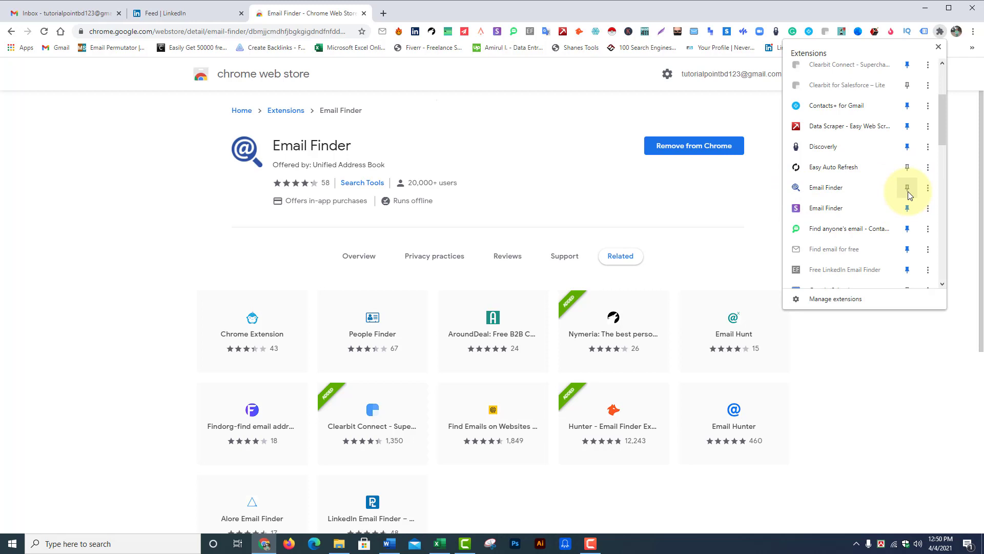
pyautogui.click(907, 187)
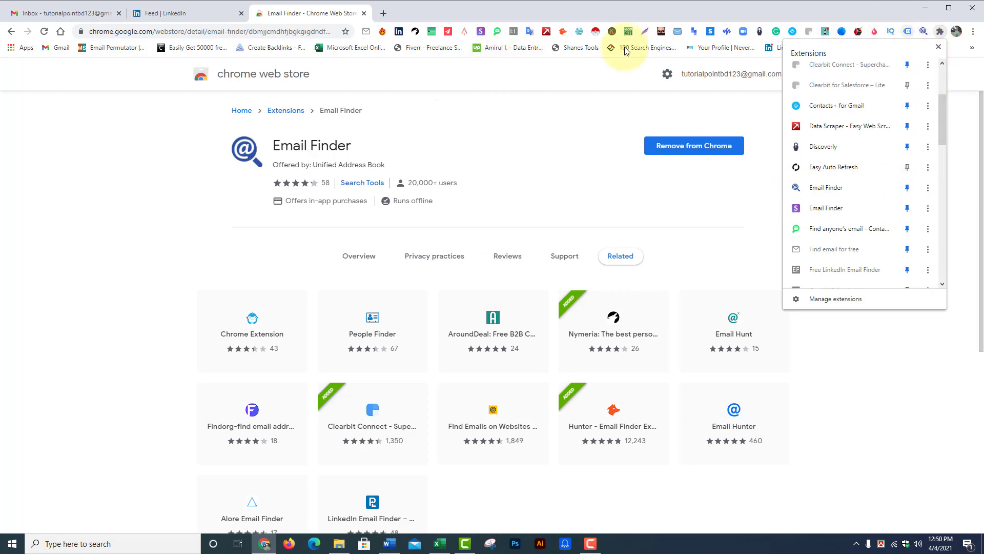
pyautogui.click(940, 31)
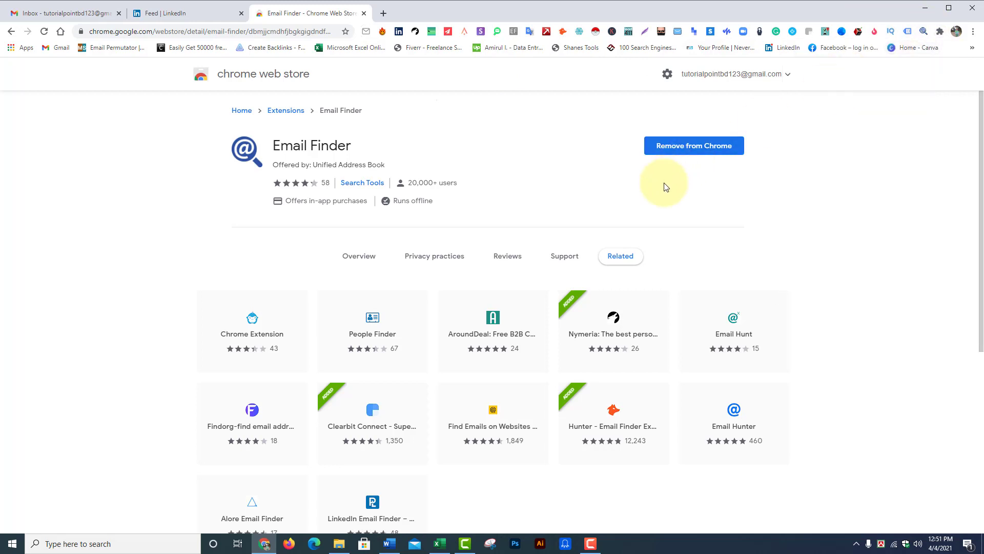
pyautogui.click(384, 14)
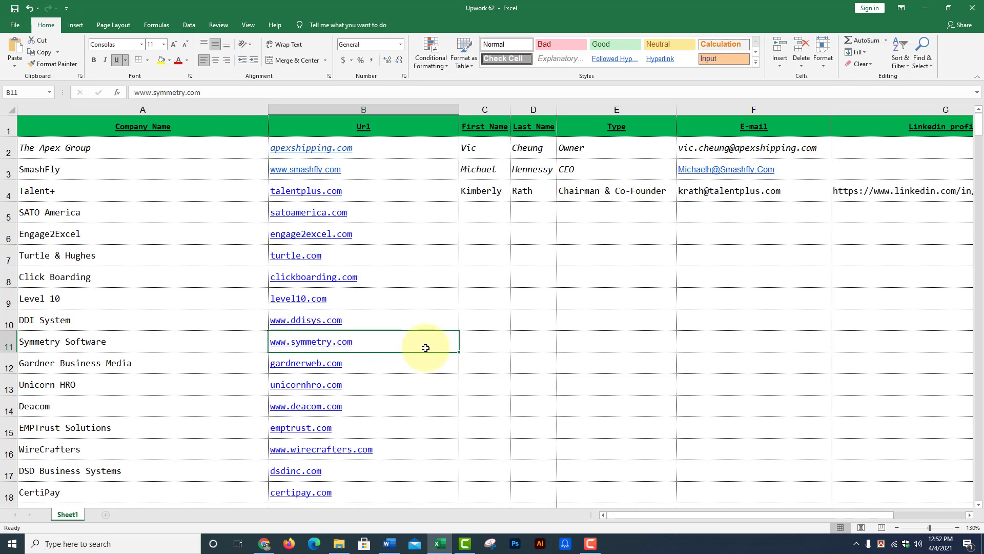
# Step: Switch to the Upwork 62 workbook in Excel and copy Click Boarding's domain, clickboarding.com, from its Url cell
pyautogui.click(99, 278)
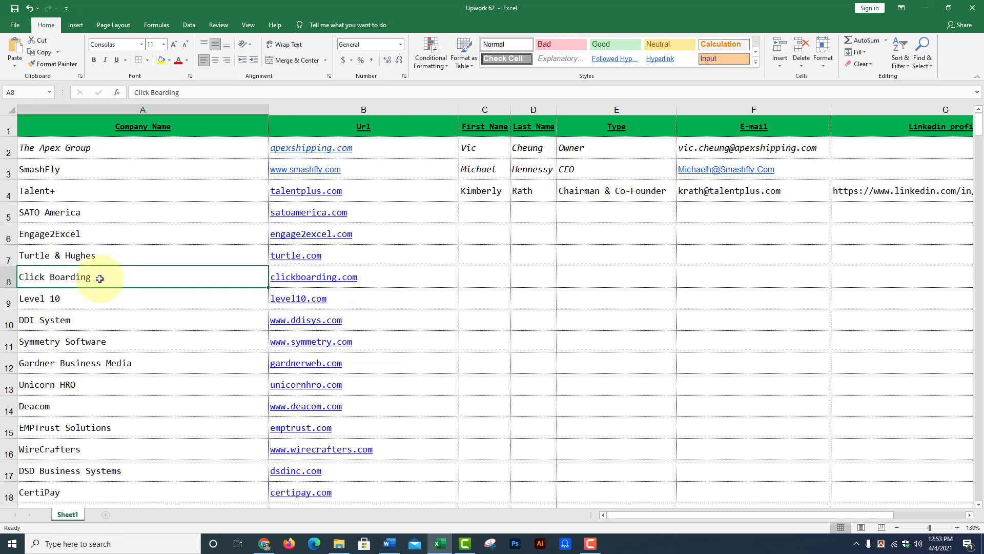
pyautogui.click(427, 277)
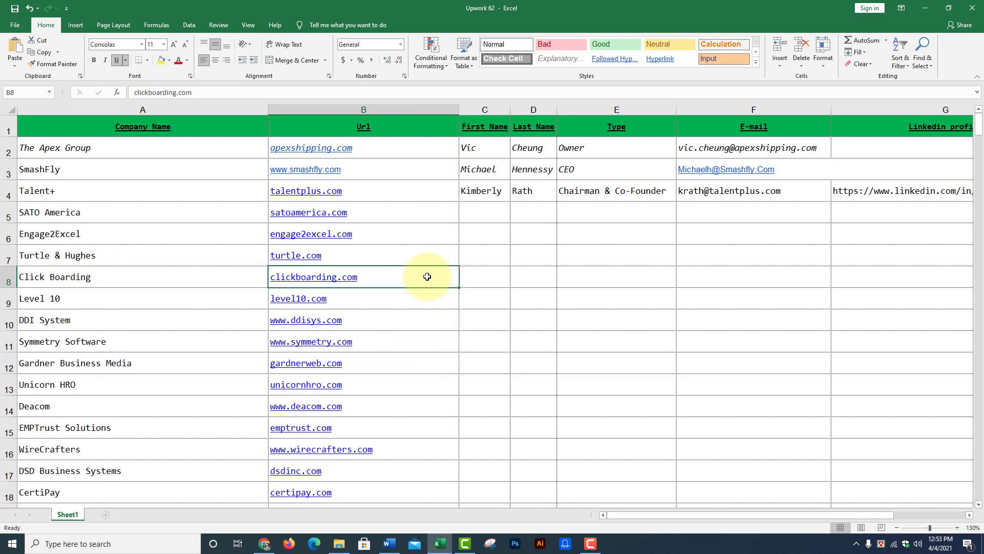
pyautogui.click(80, 277)
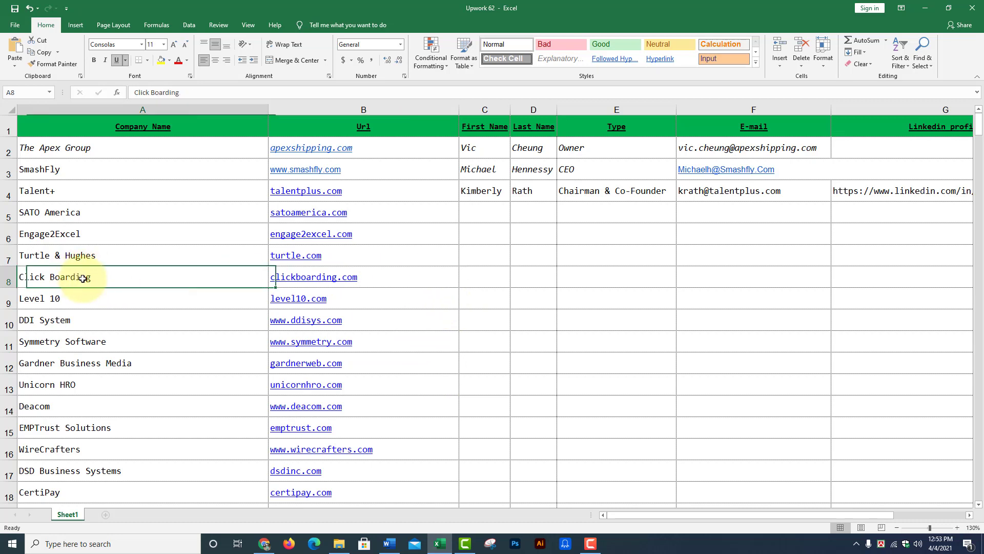
pyautogui.click(401, 276)
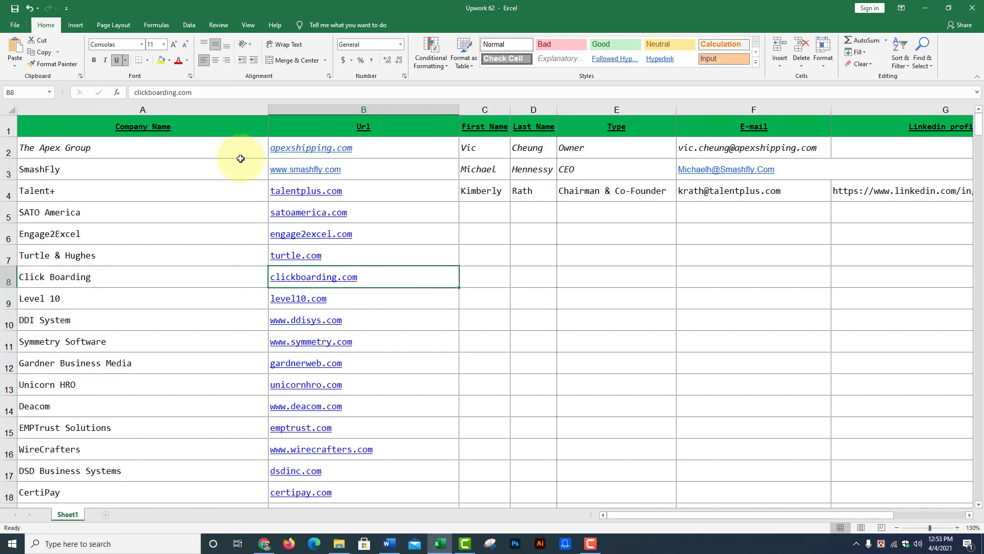
pyautogui.click(193, 93)
pyautogui.moveTo(193, 94); pyautogui.dragTo(135, 92)
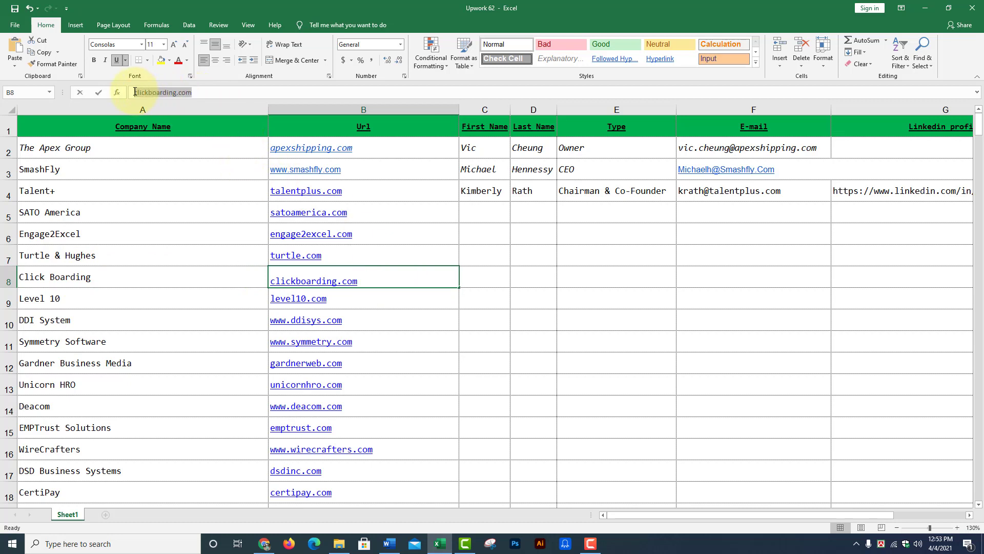
pyautogui.rightClick(135, 92)
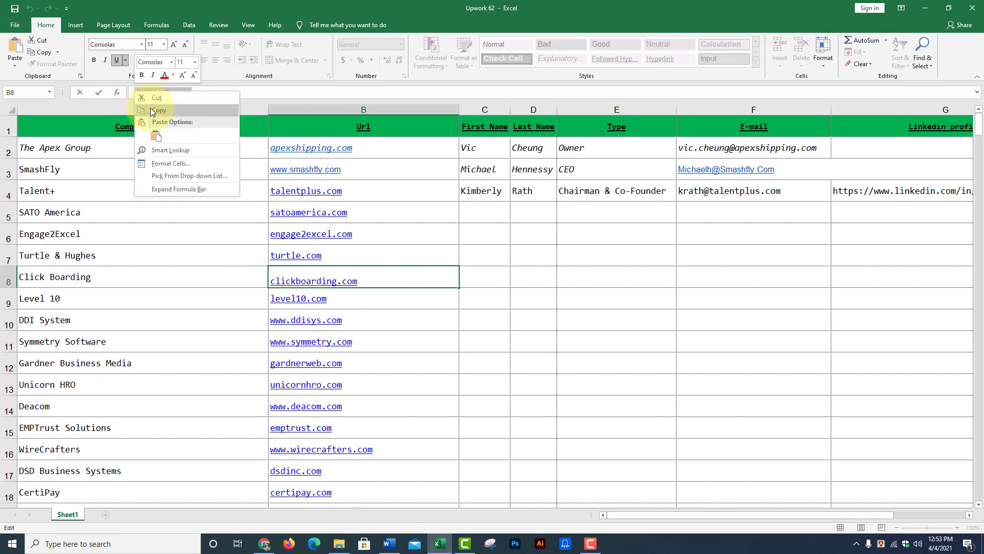
pyautogui.click(148, 111)
# Step: Switch to Chrome, search for e-mail IDs at clickboarding.com with the Email Finder extension, and reopen it to view the results
pyautogui.click(261, 543)
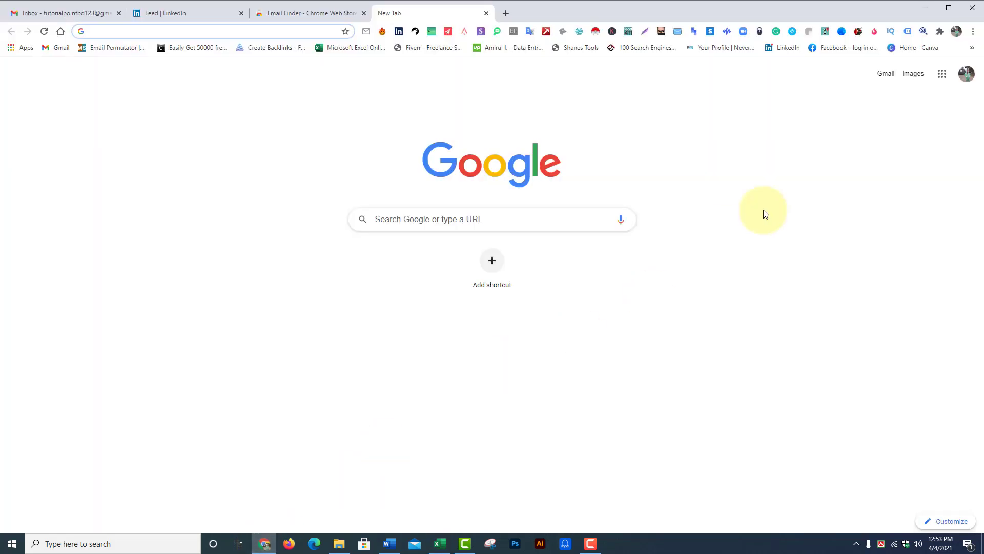
pyautogui.click(922, 32)
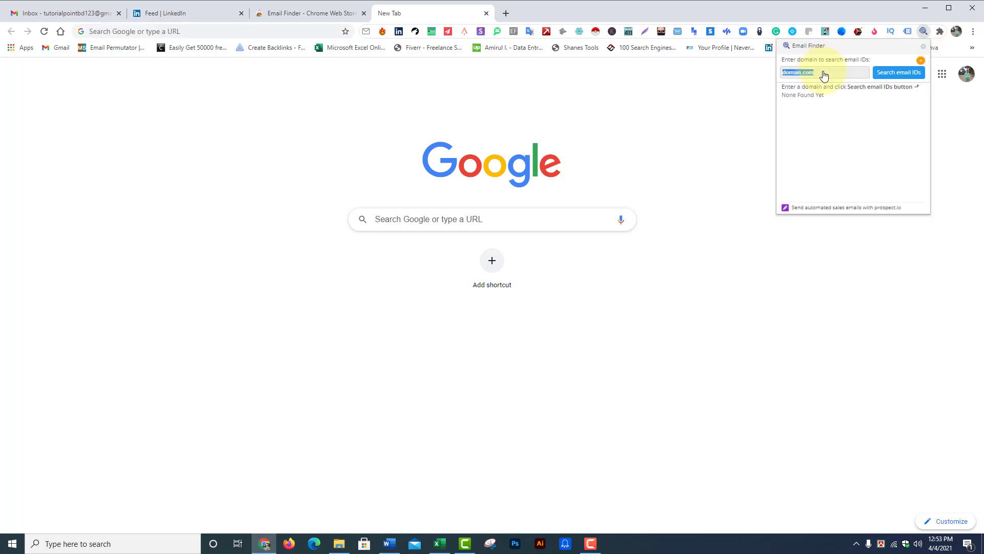
pyautogui.hotkey('ctrl', 'v')
pyautogui.click(892, 77)
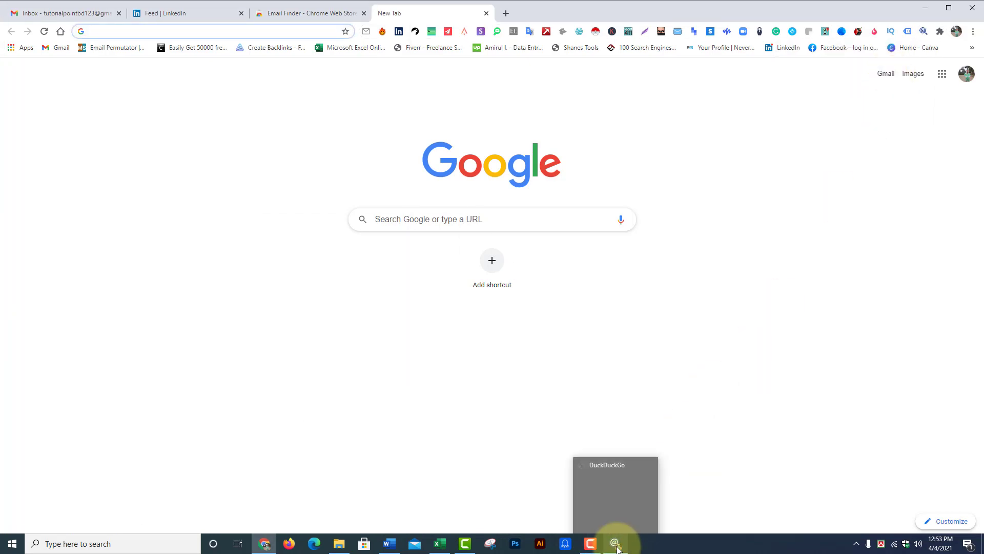
pyautogui.click(617, 549)
pyautogui.click(372, 13)
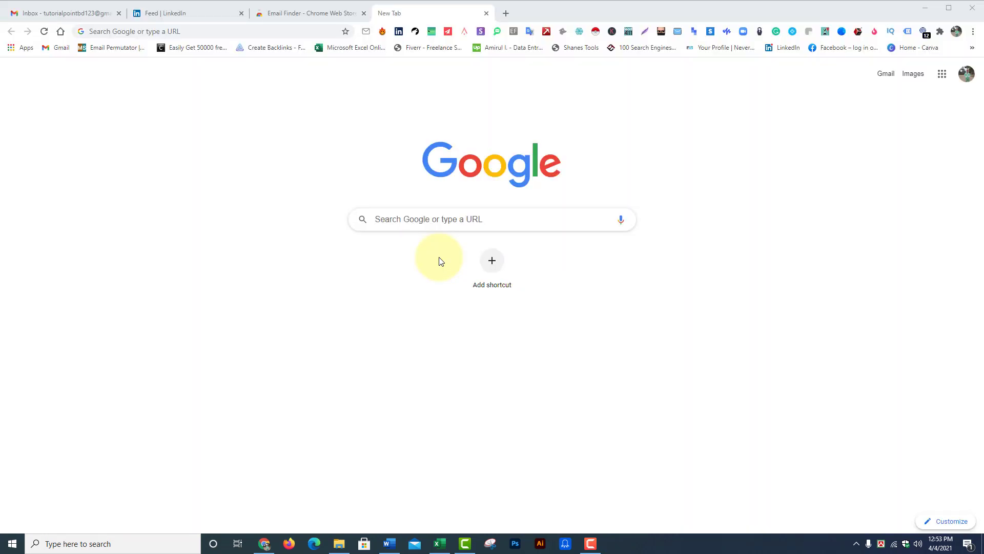
pyautogui.click(925, 32)
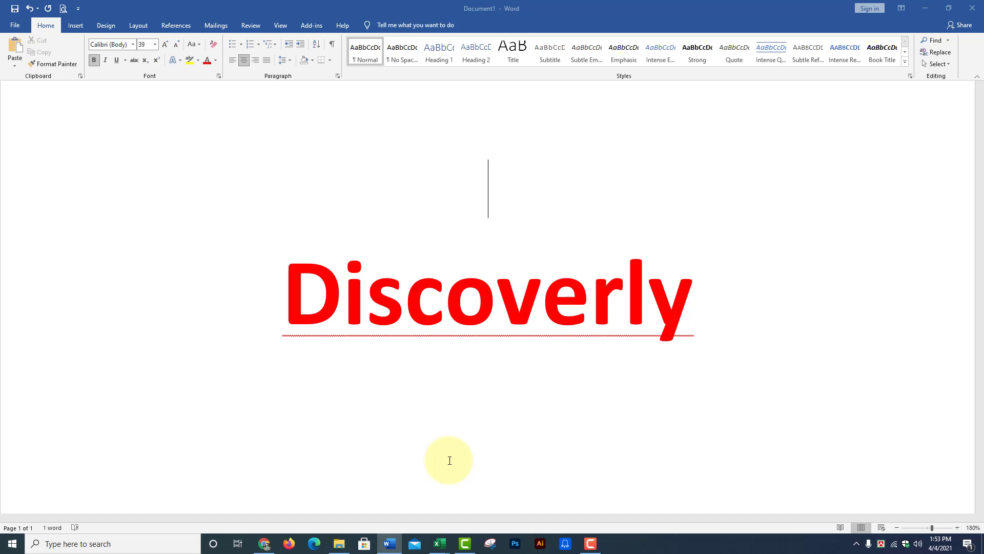
# Step: Switch to Chrome, search Google for "discoverly extension", and open the Discoverly result from the Chrome Web Store
pyautogui.click(264, 543)
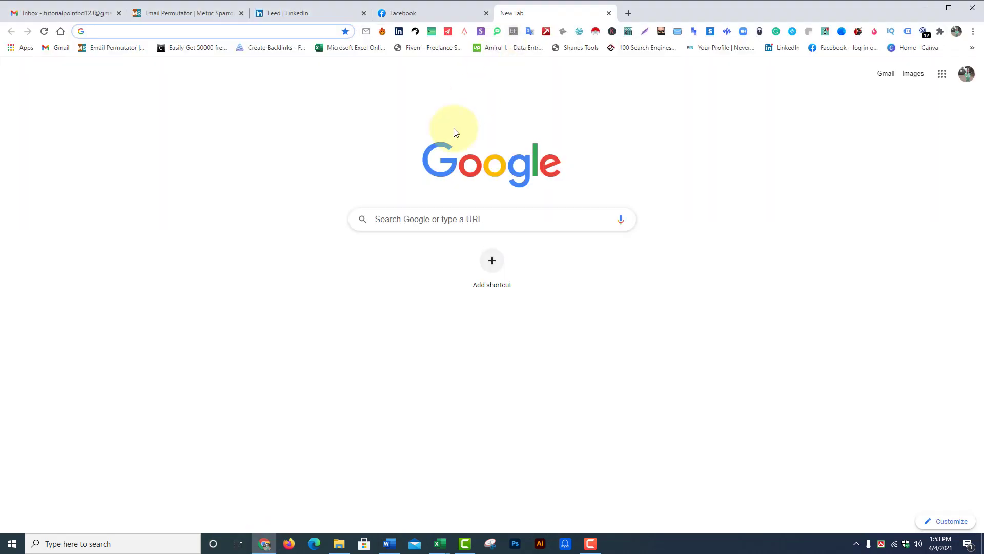
pyautogui.click(405, 220)
pyautogui.write('d')
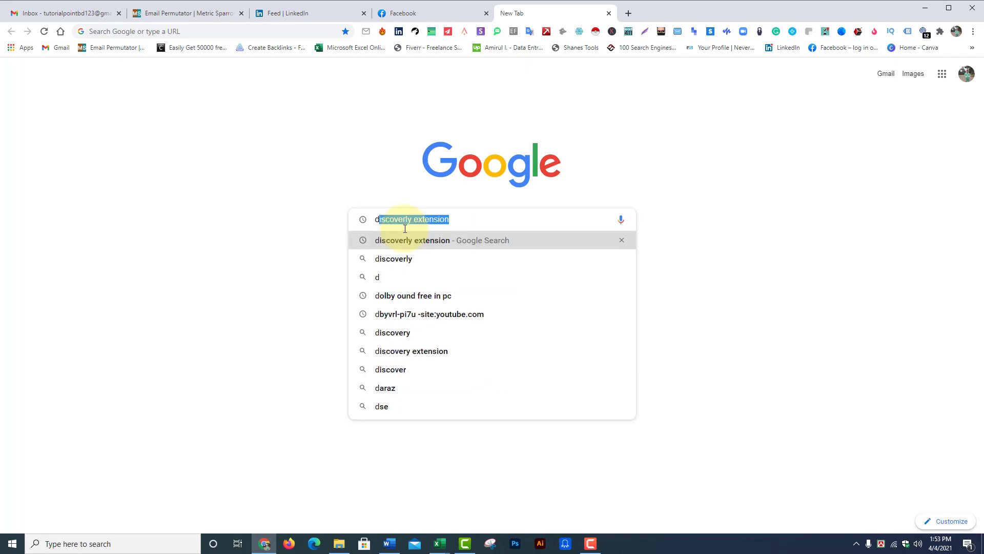
pyautogui.press('Return')
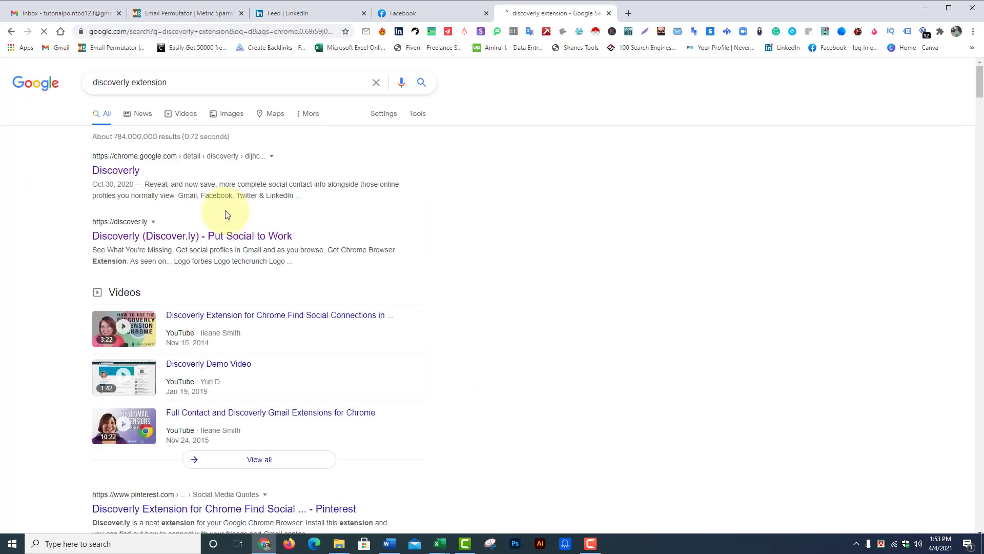
pyautogui.click(132, 177)
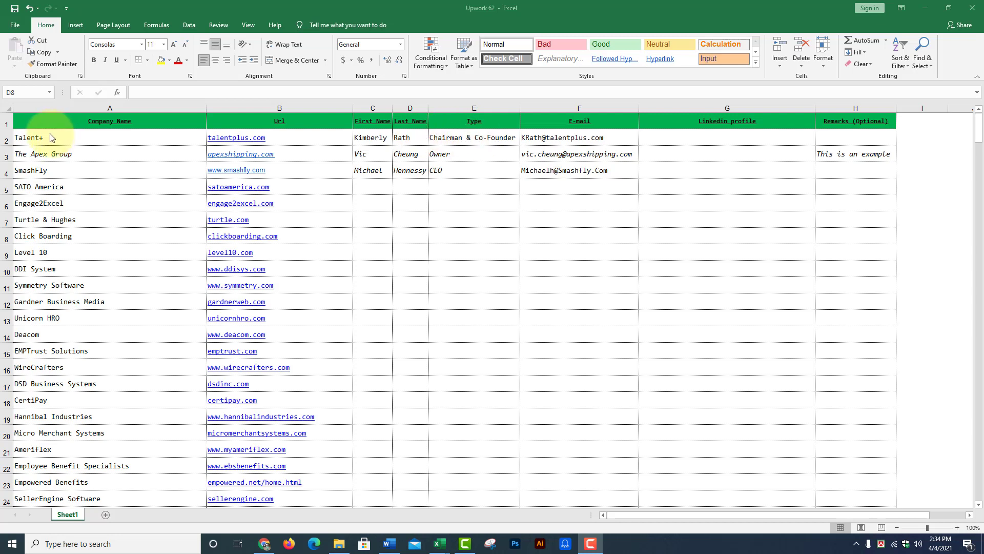
# Step: Copy the Talent+ contact's e-mail from the spreadsheet and paste it as the recipient of a new Gmail message in Chrome
pyautogui.click(613, 137)
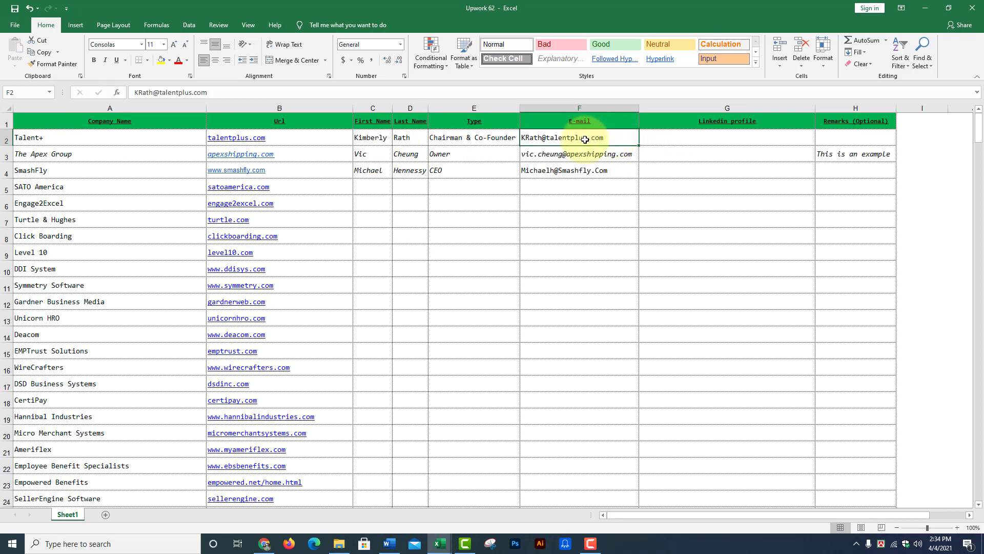
pyautogui.hotkey('ctrl', 'c')
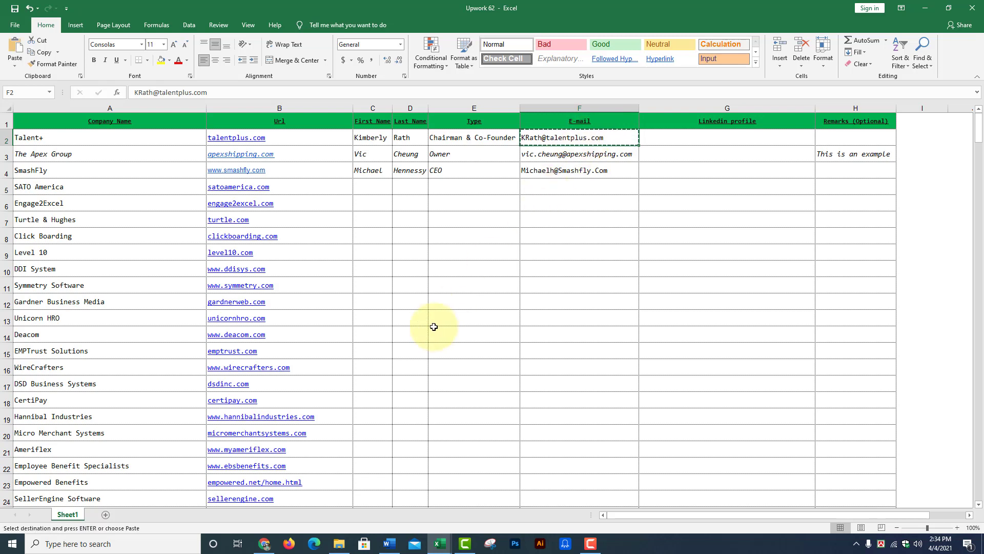
pyautogui.hotkey('alt', 'Tab')
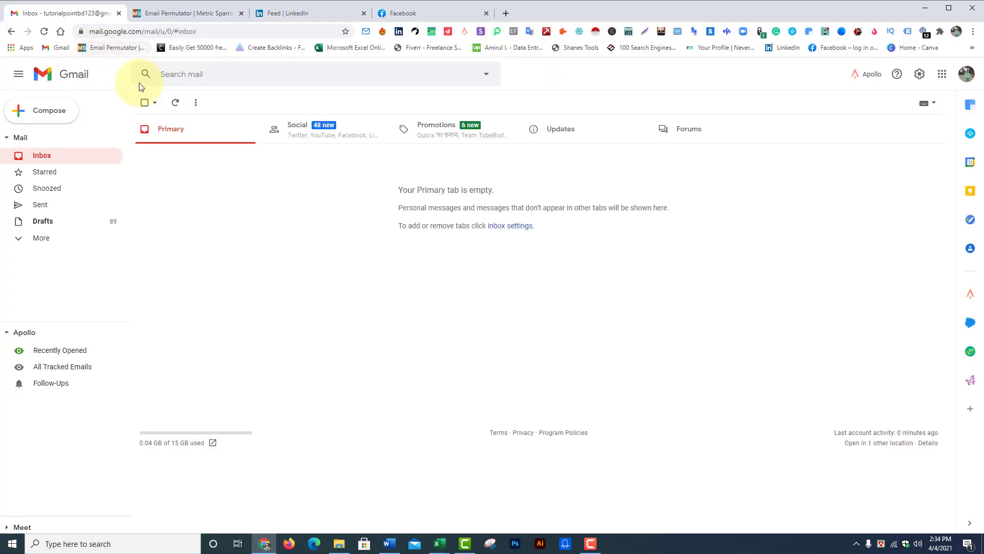
pyautogui.click(59, 117)
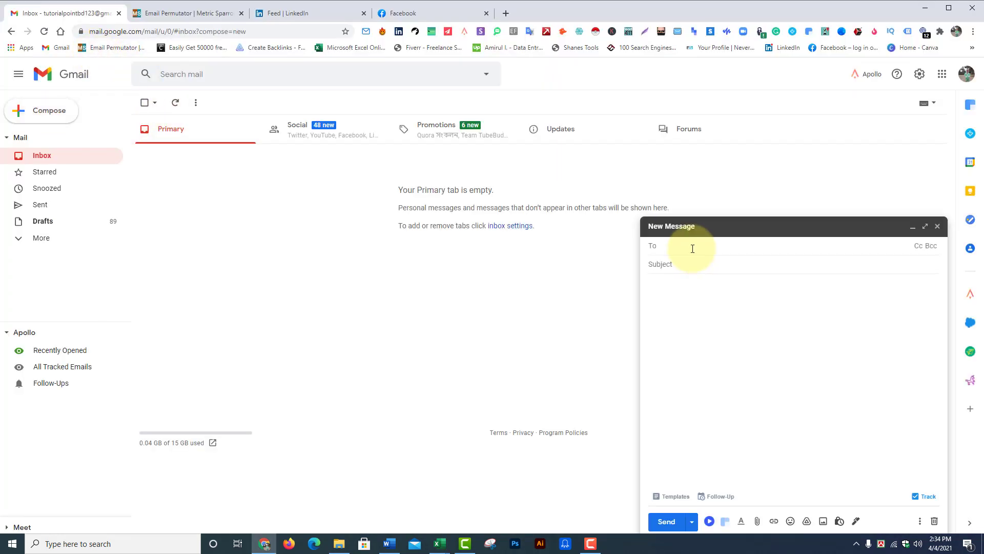
pyautogui.hotkey('ctrl', 'v')
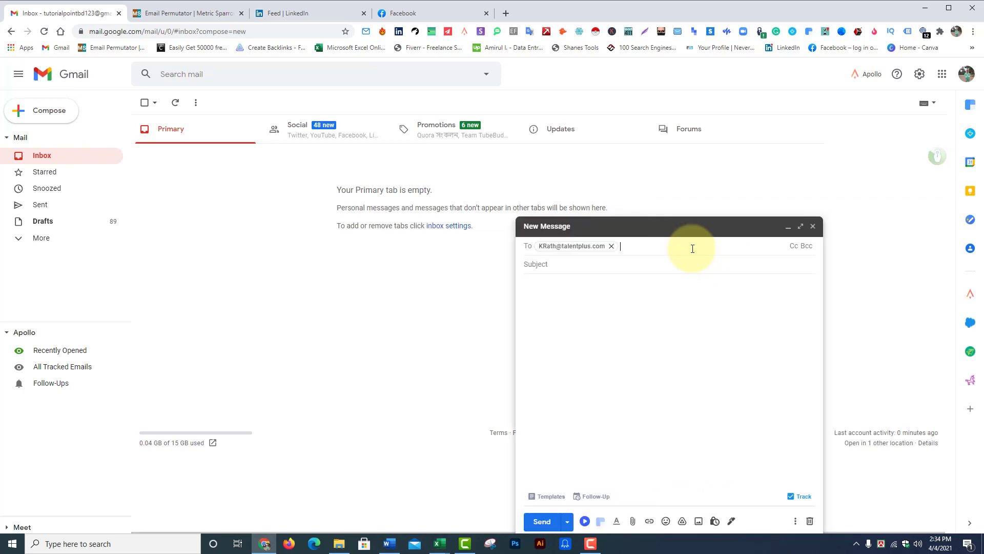
# Step: Select the recipient's address, open the matching LinkedIn profile from the Discoverly card, and copy the profile's URL
pyautogui.doubleClick(570, 248)
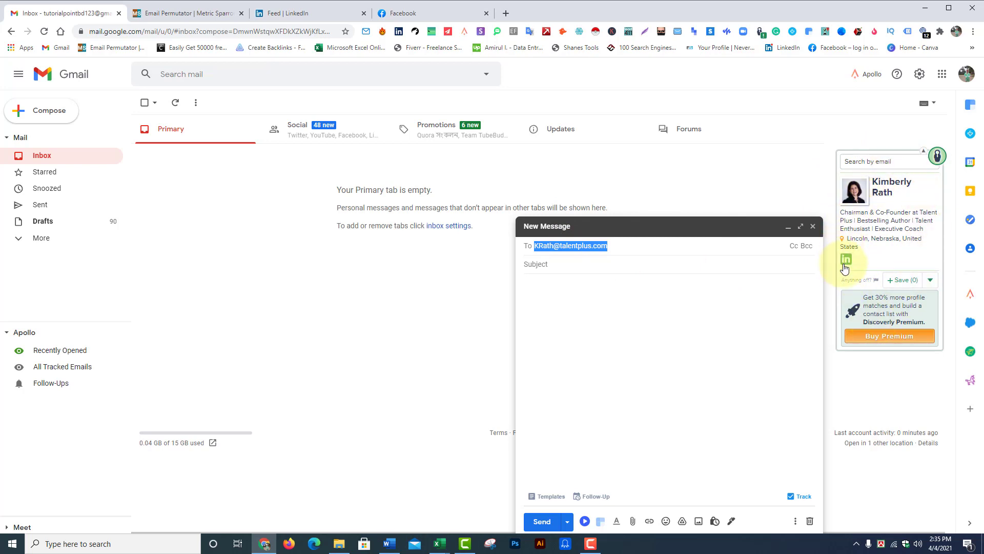
pyautogui.click(846, 258)
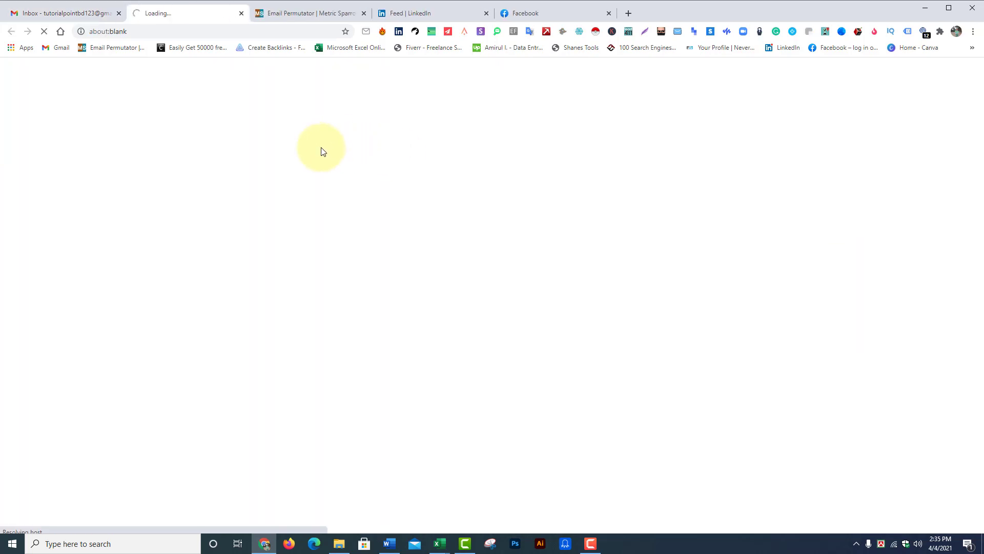
pyautogui.click(200, 35)
pyautogui.hotkey('ctrl', 'c')
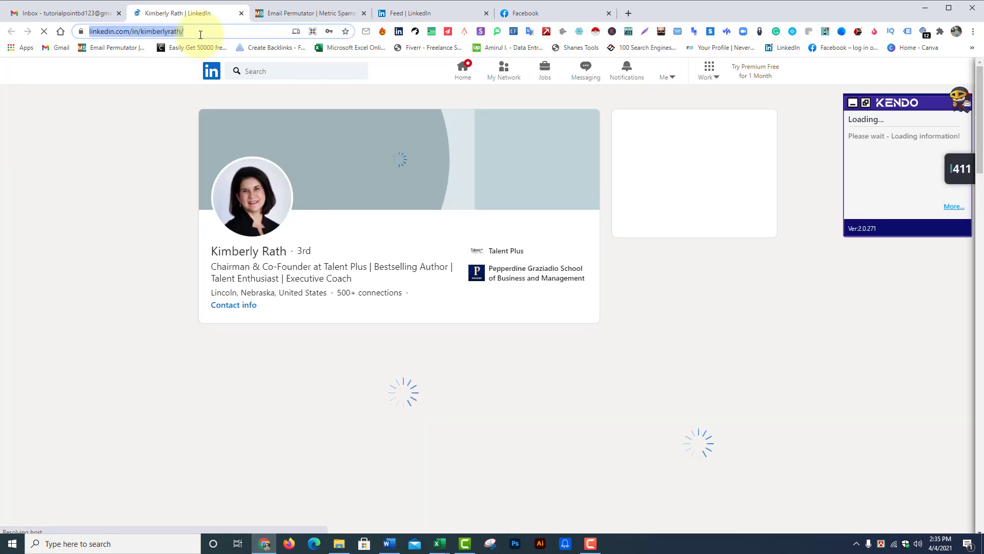
# Step: Switch to the Upwork 62 workbook in Excel and paste the profile link into the Talent+ row's Linkedin profile cell, G2
pyautogui.moveTo(440, 543)
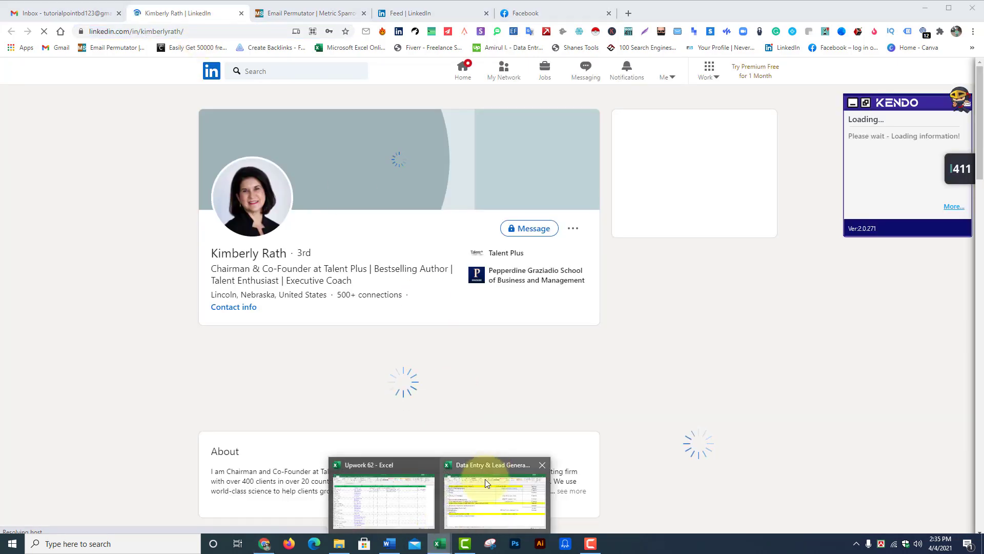
pyautogui.click(485, 479)
pyautogui.click(714, 140)
pyautogui.hotkey('ctrl', 'v')
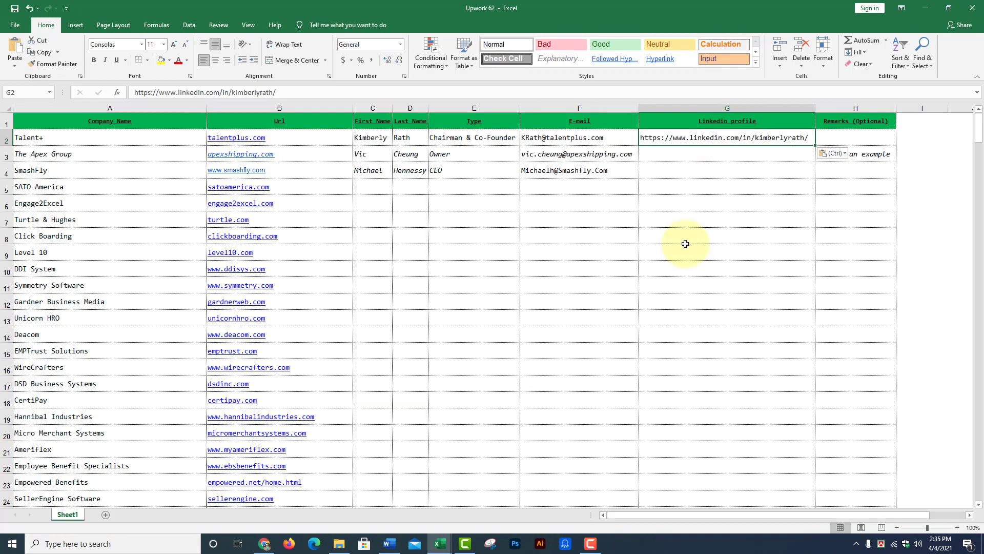